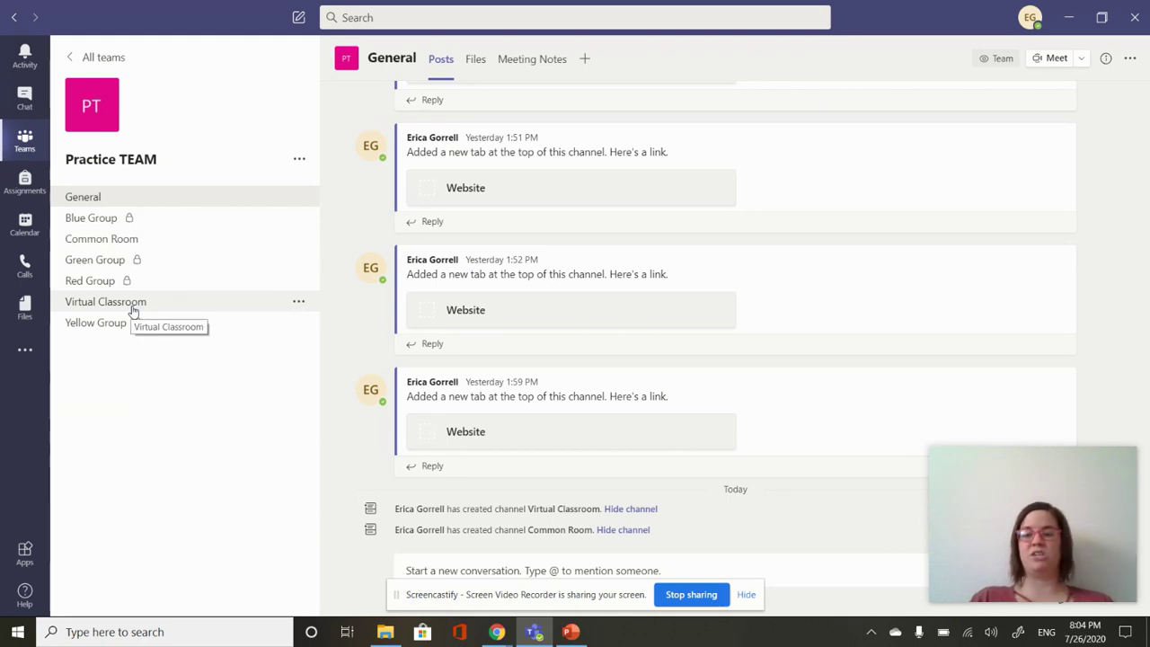
# Open the Virtual Classroom channel of Practice TEAM, and switch to PowerPoint to view the Our Classroom slide.
pyautogui.click(133, 306)
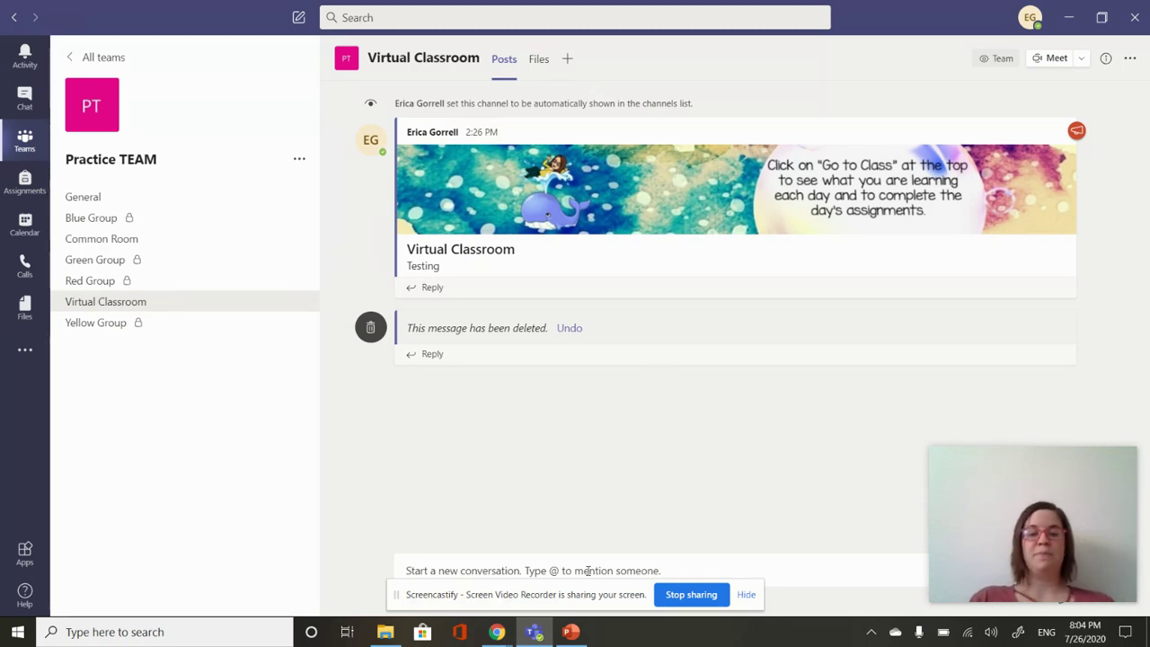
pyautogui.click(571, 632)
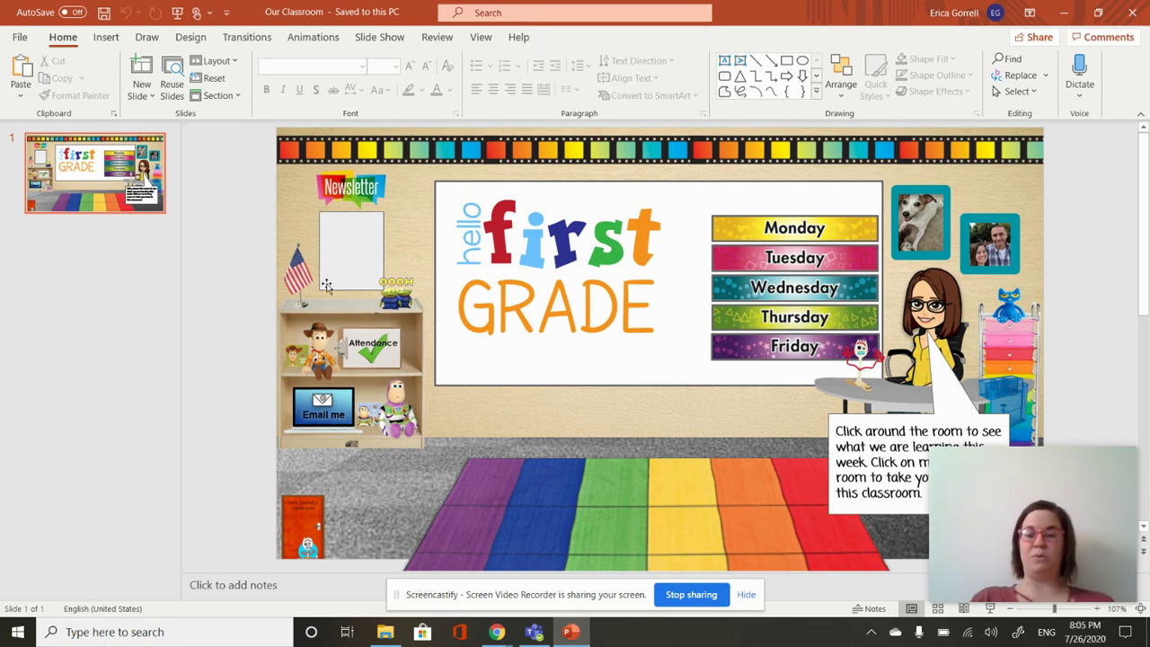
# Switch to the OneDrive Classroom folder in Chrome and check the local Our Classroom file in File Explorer's Online Classroom folder.
pyautogui.moveTo(497, 634)
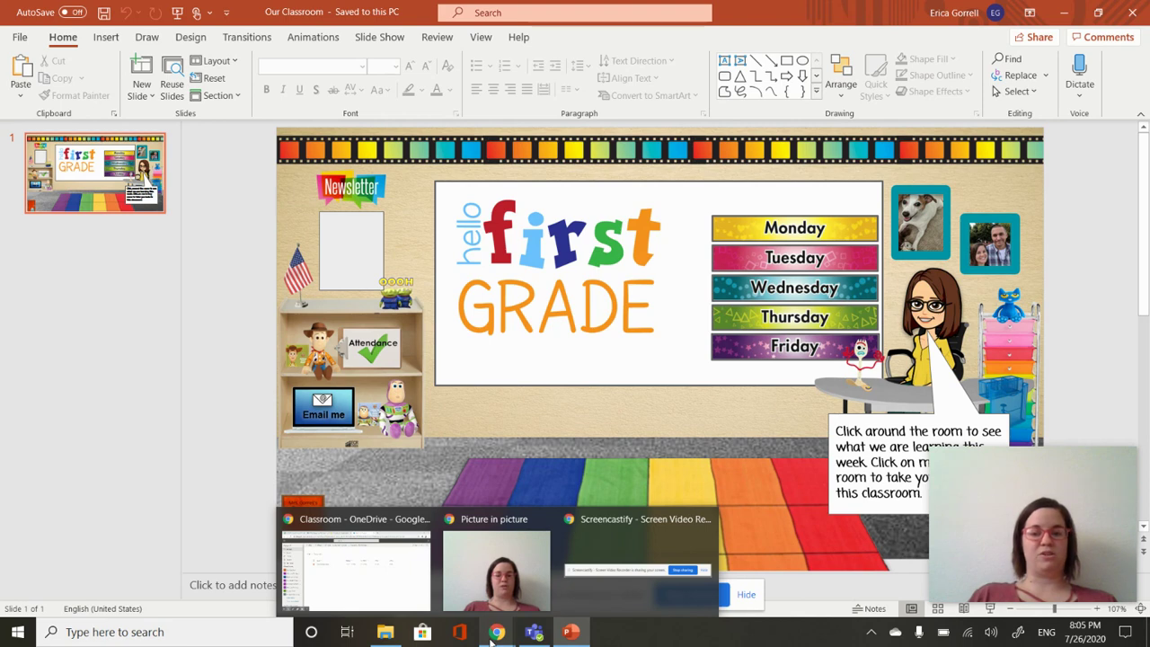
pyautogui.click(386, 571)
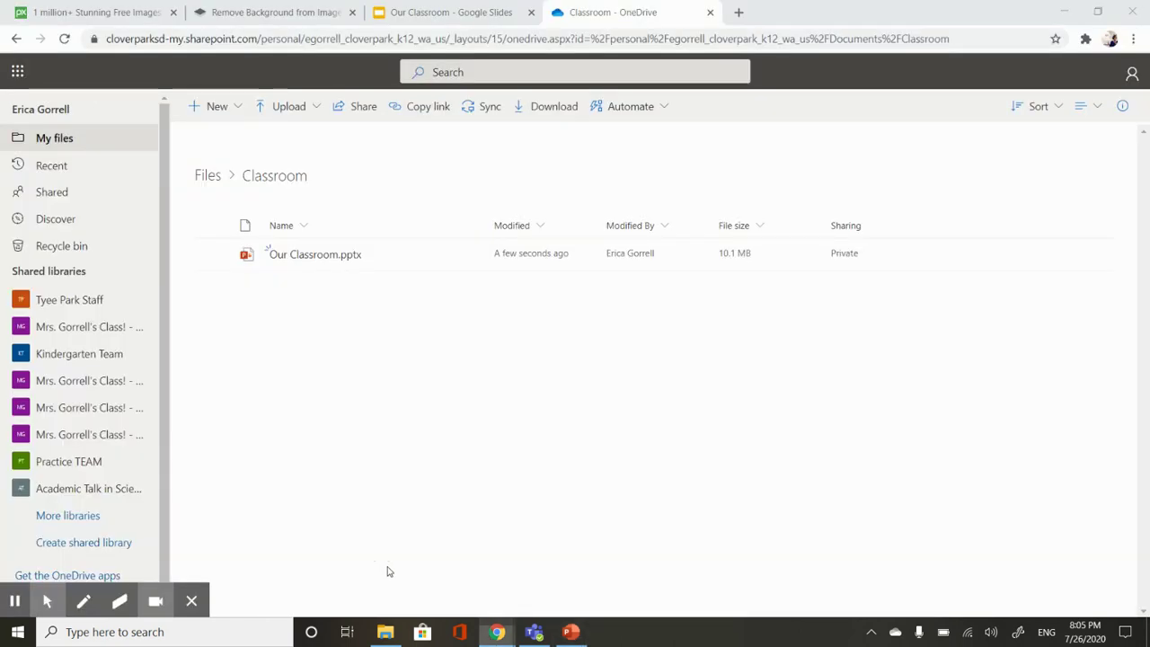
pyautogui.rightClick(389, 637)
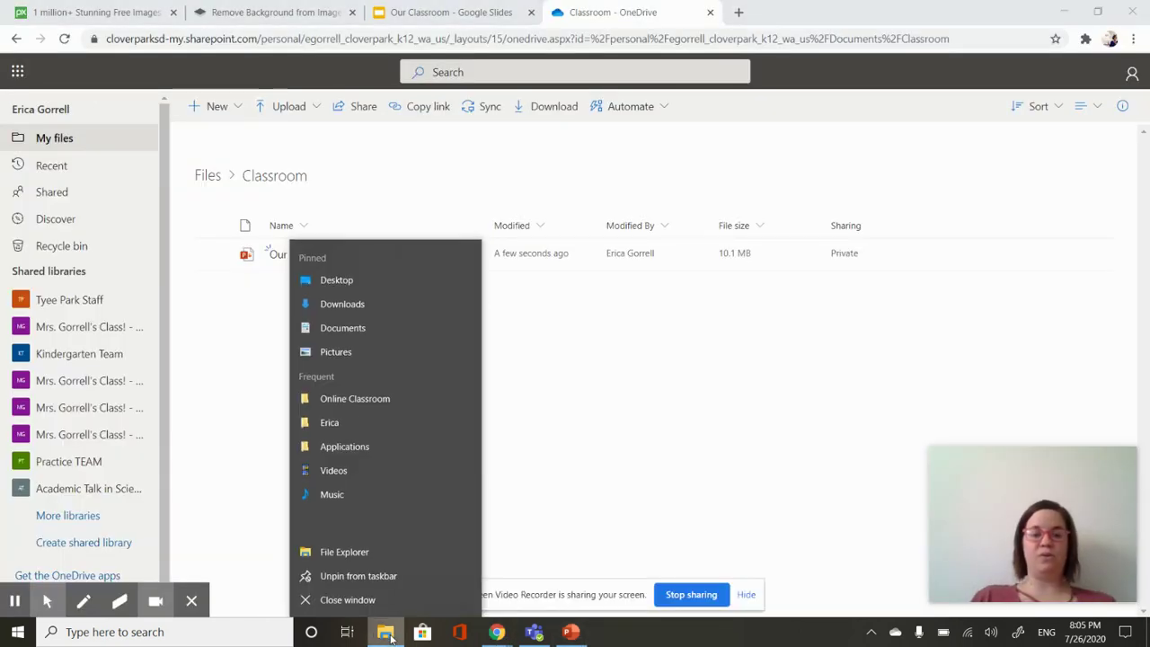
pyautogui.press('Escape')
pyautogui.click(386, 638)
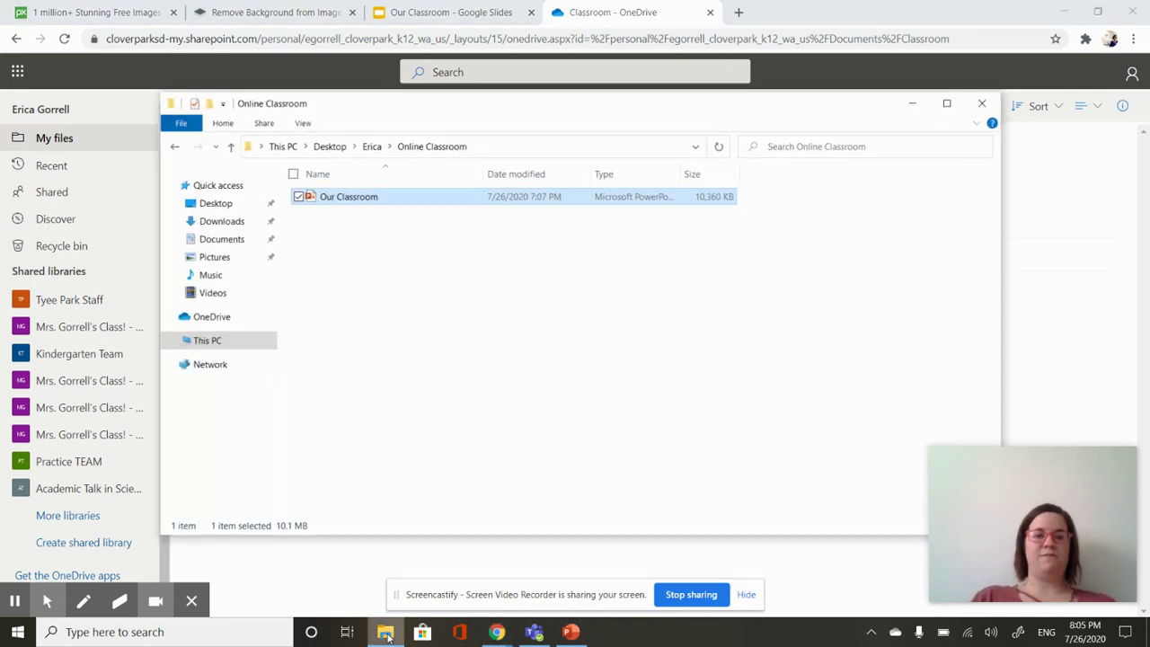
pyautogui.click(1039, 297)
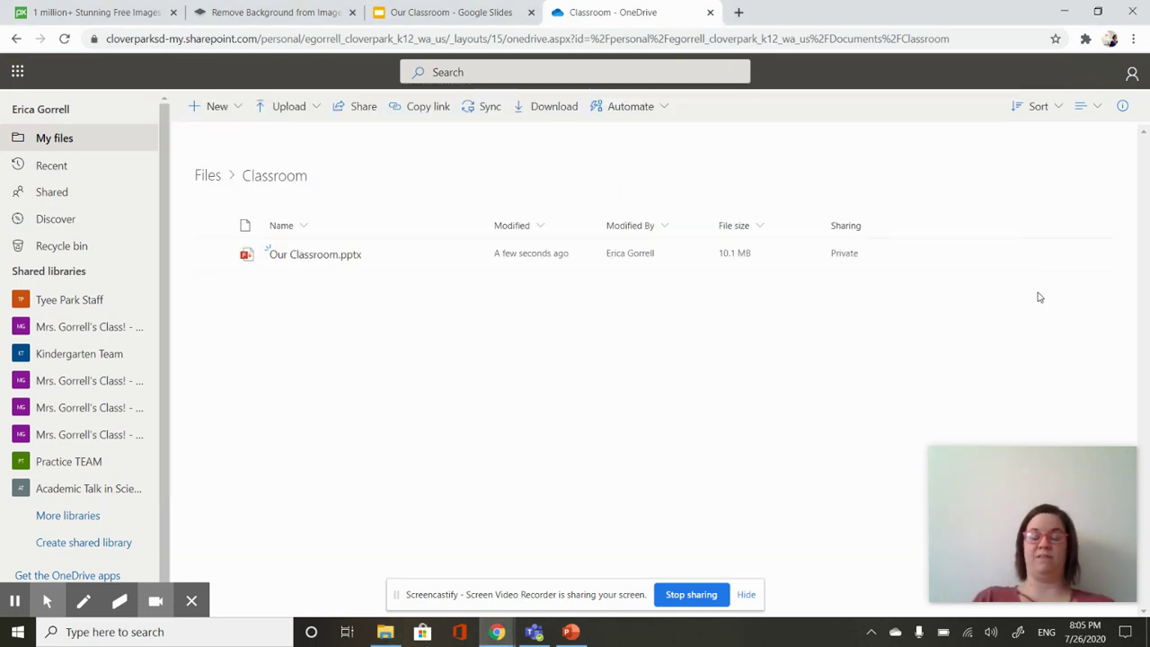
# Copy the sharing link of Our Classroom.pptx from the OneDrive Classroom folder.
pyautogui.moveTo(310, 258)
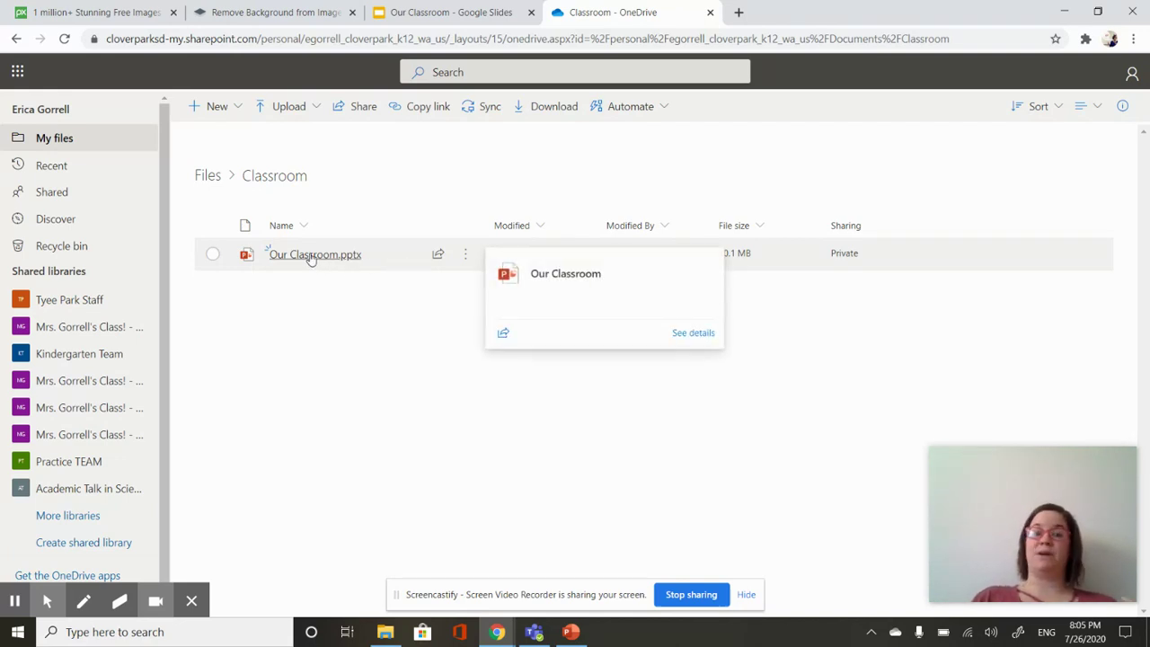
pyautogui.rightClick(310, 258)
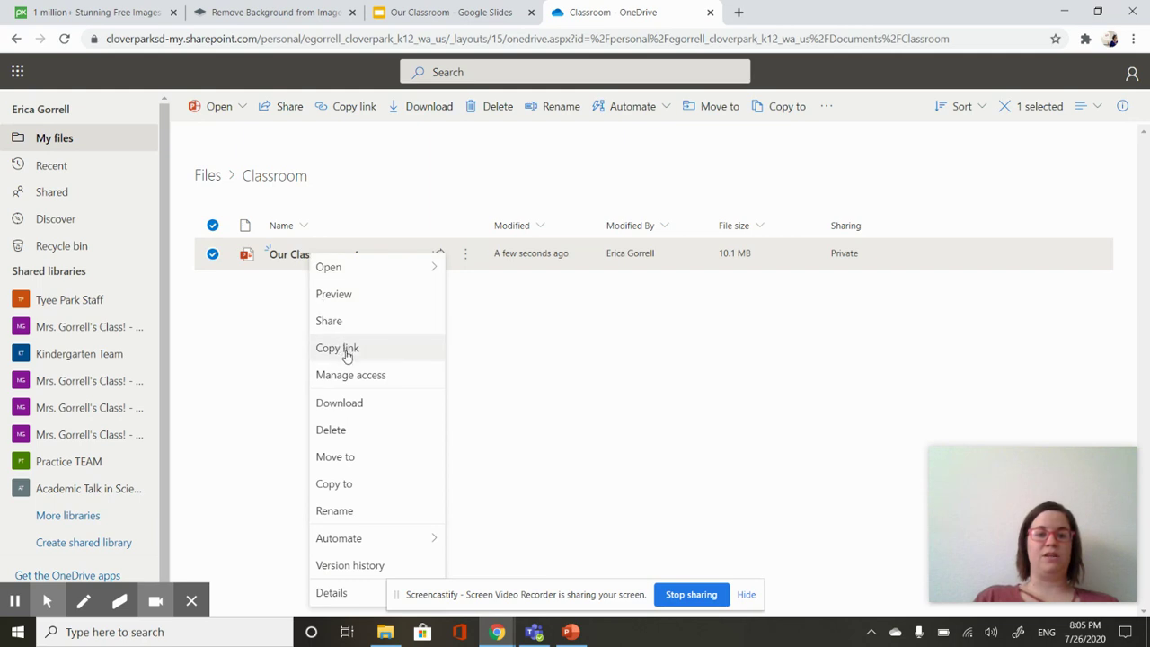
pyautogui.click(345, 351)
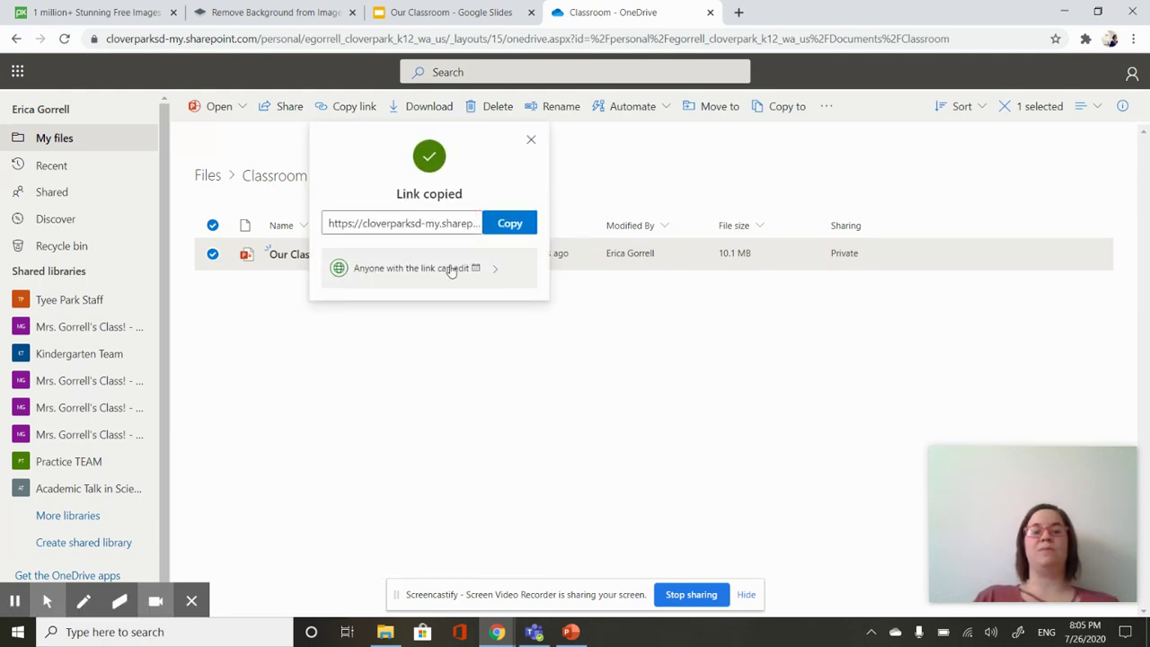
pyautogui.click(510, 223)
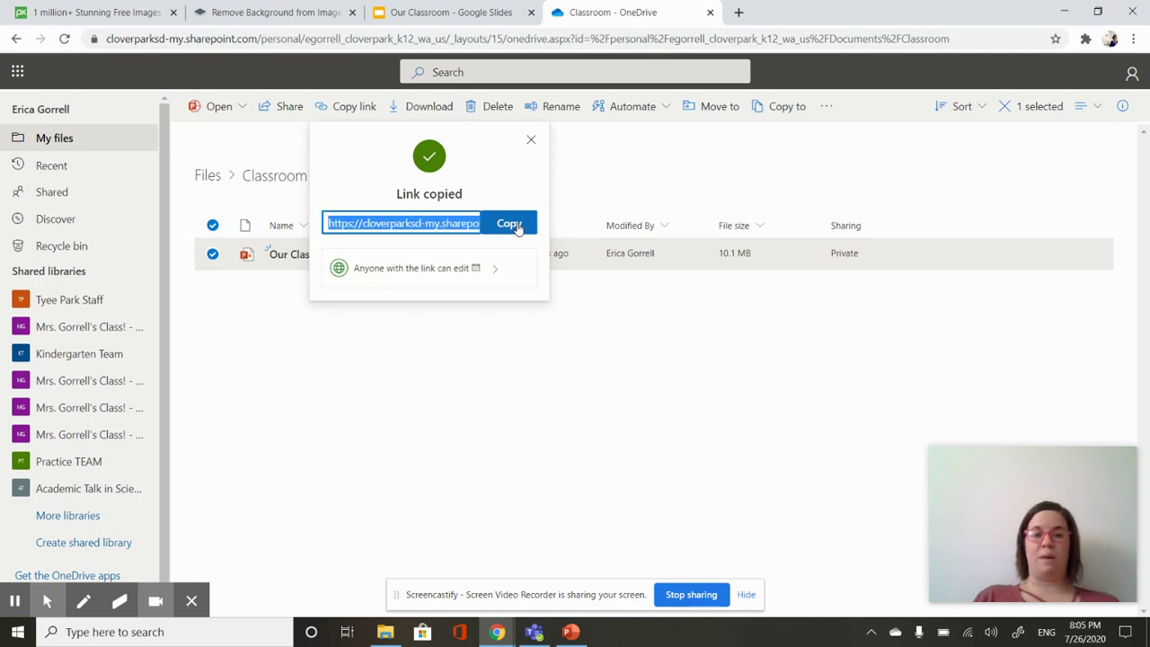
# In Teams, start a Website tab in the Virtual Classroom channel, naming it powerpoint and using the copied OneDrive link as its URL.
pyautogui.click(536, 632)
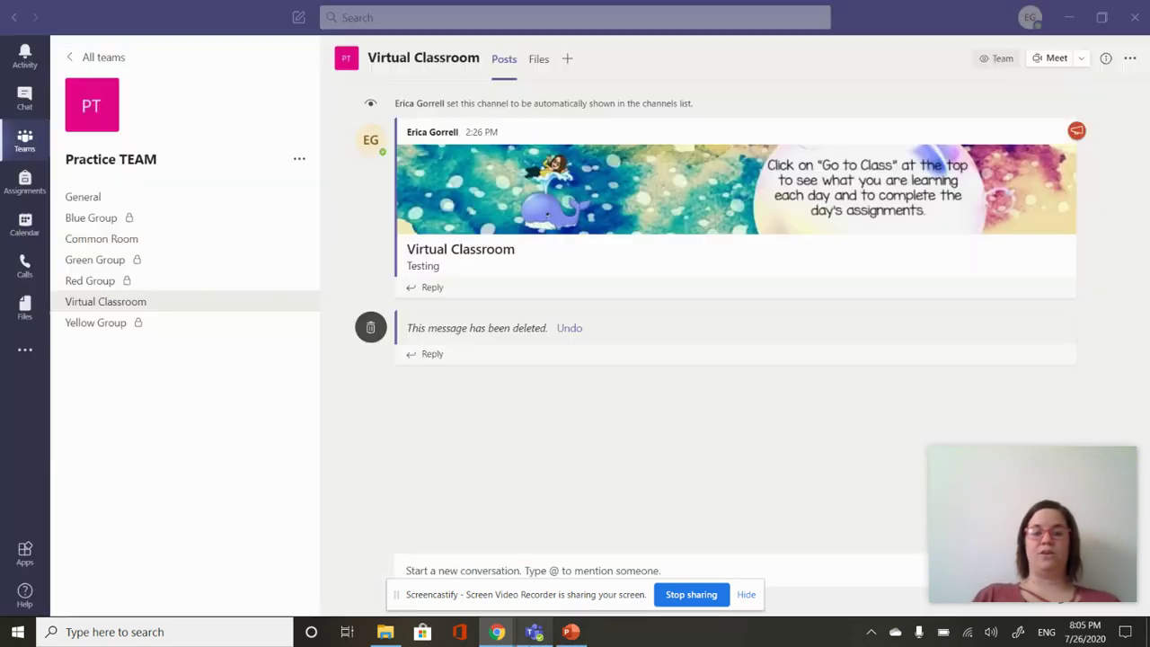
pyautogui.click(567, 60)
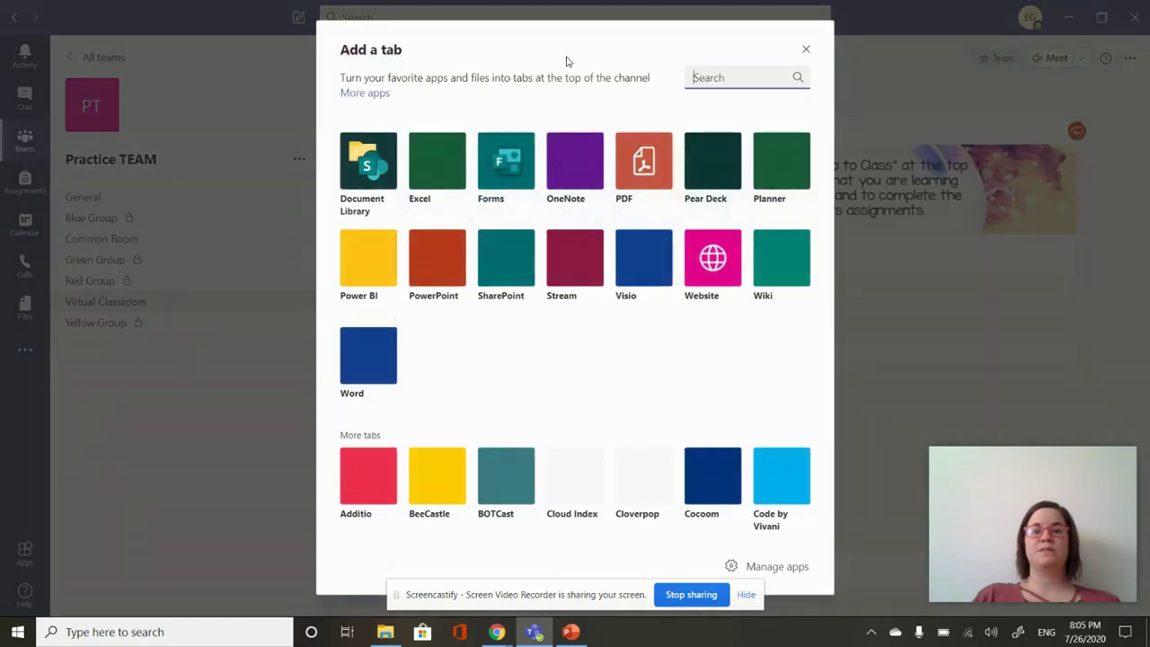
pyautogui.click(711, 257)
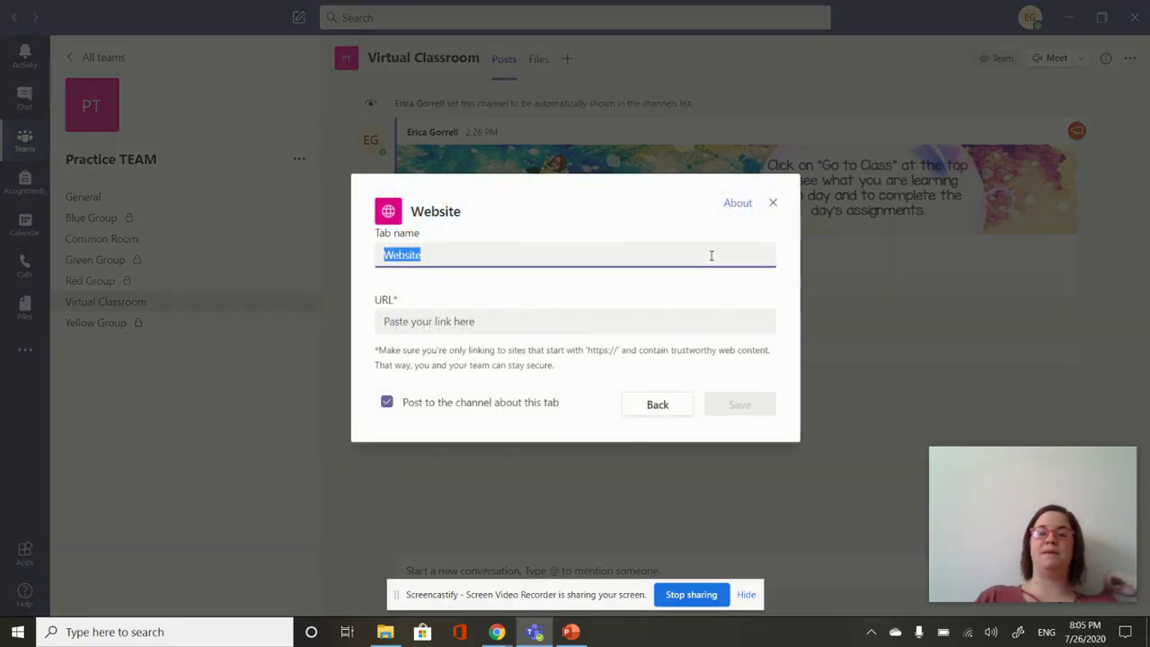
pyautogui.write('powerpoint')
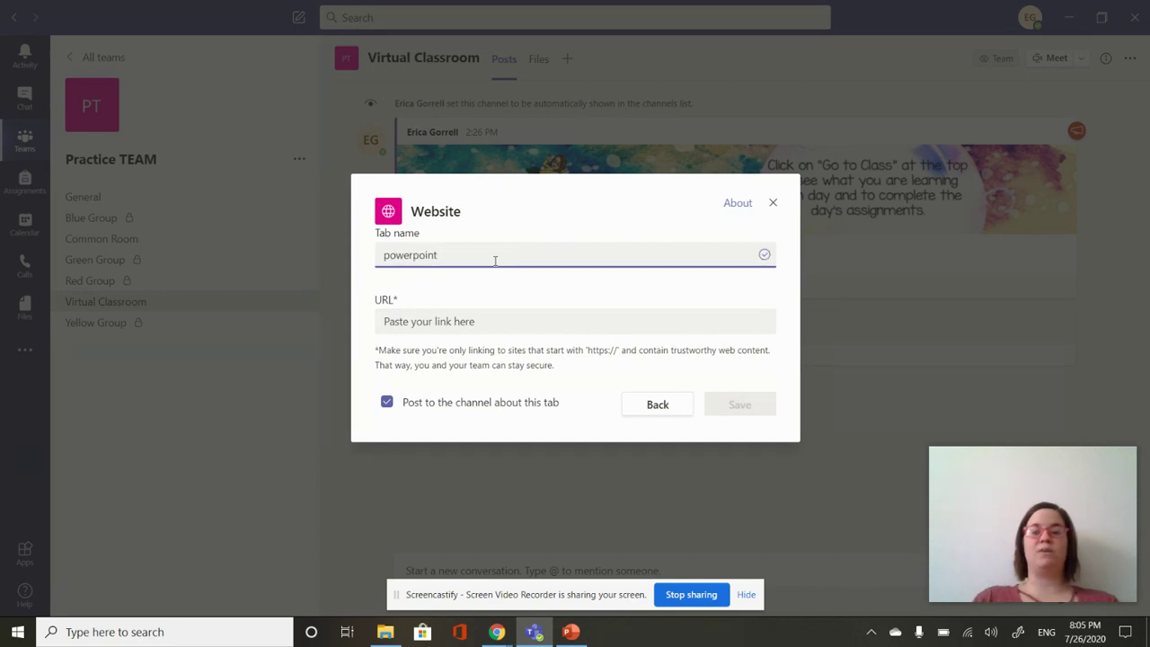
pyautogui.click(468, 323)
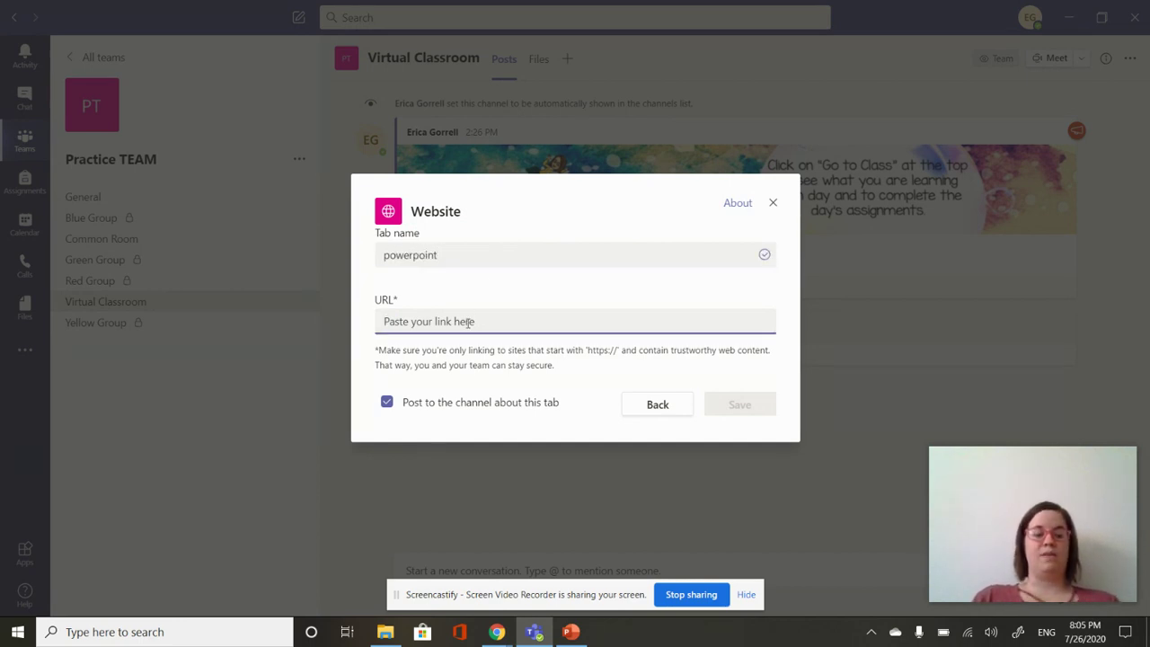
pyautogui.hotkey('ctrl', 'v')
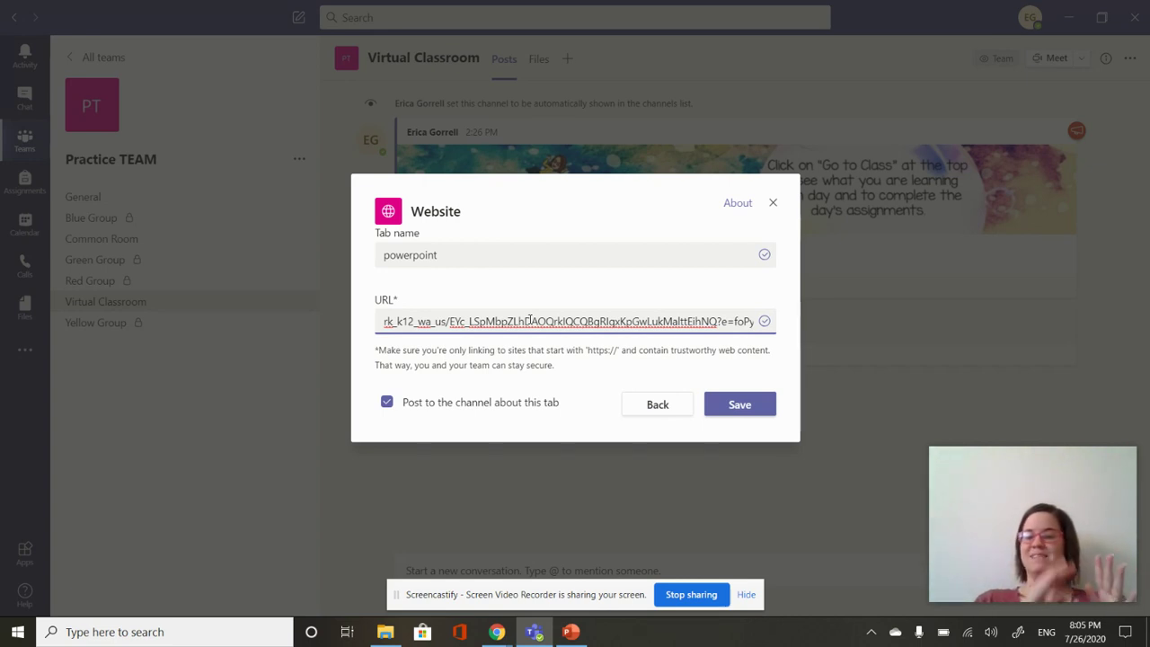
# Append &amp=&action=embedview to the end of the tab's URL and save the tab without posting about it to the channel.
pyautogui.moveTo(549, 321); pyautogui.dragTo(828, 330)
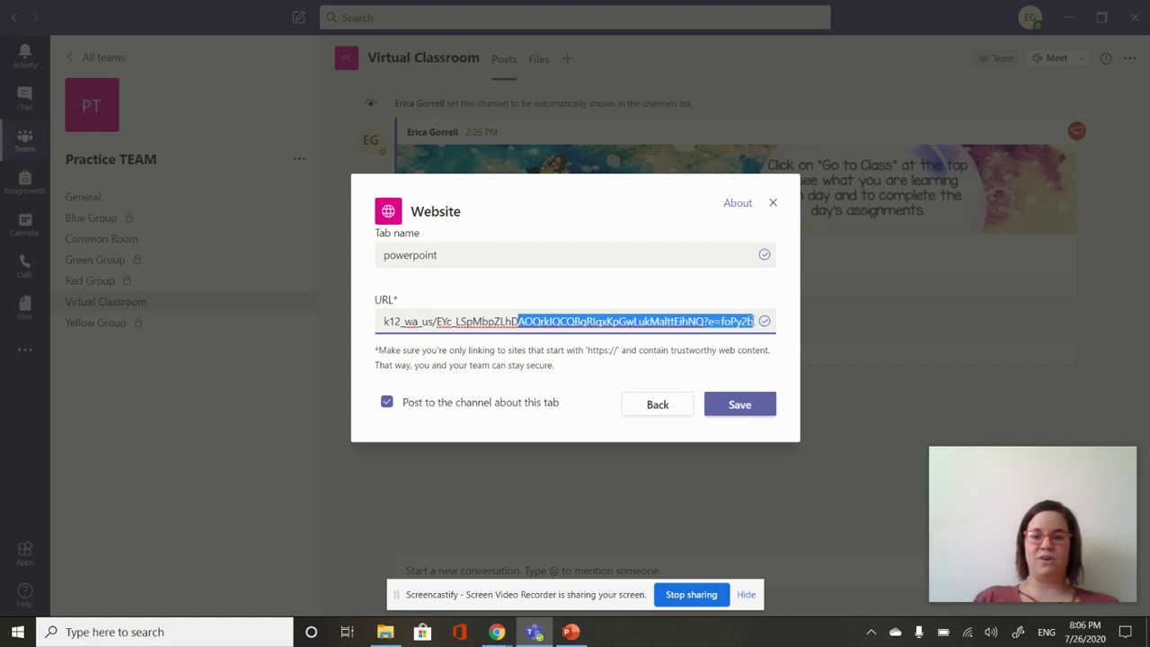
pyautogui.moveTo(385, 321); pyautogui.dragTo(814, 317)
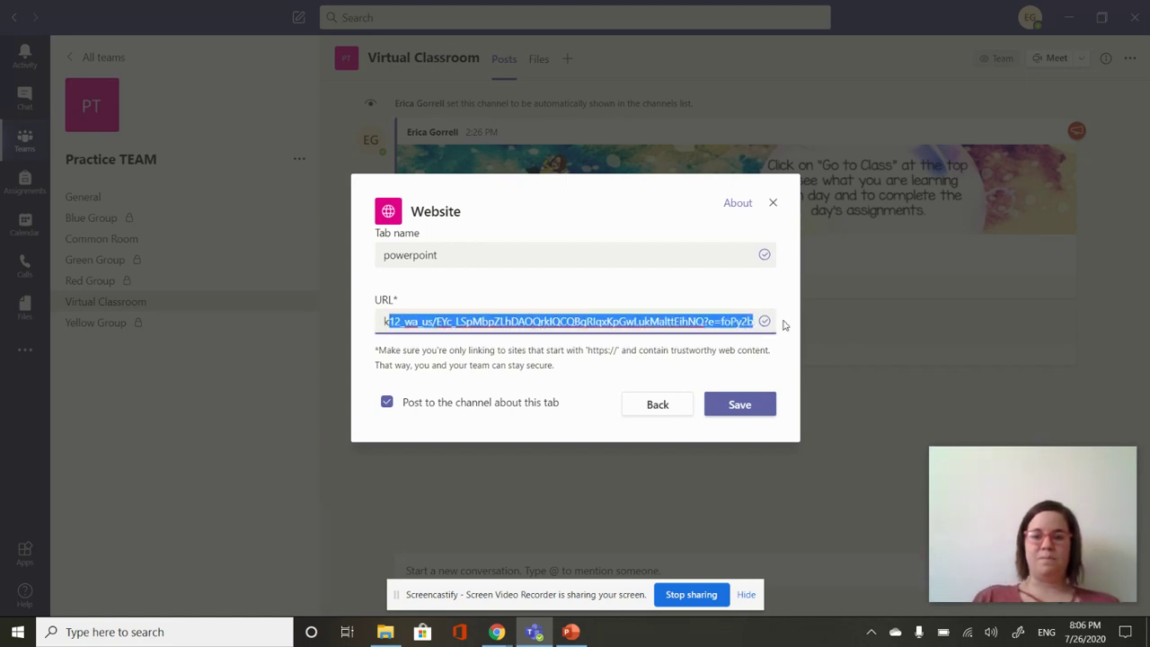
pyautogui.click(748, 321)
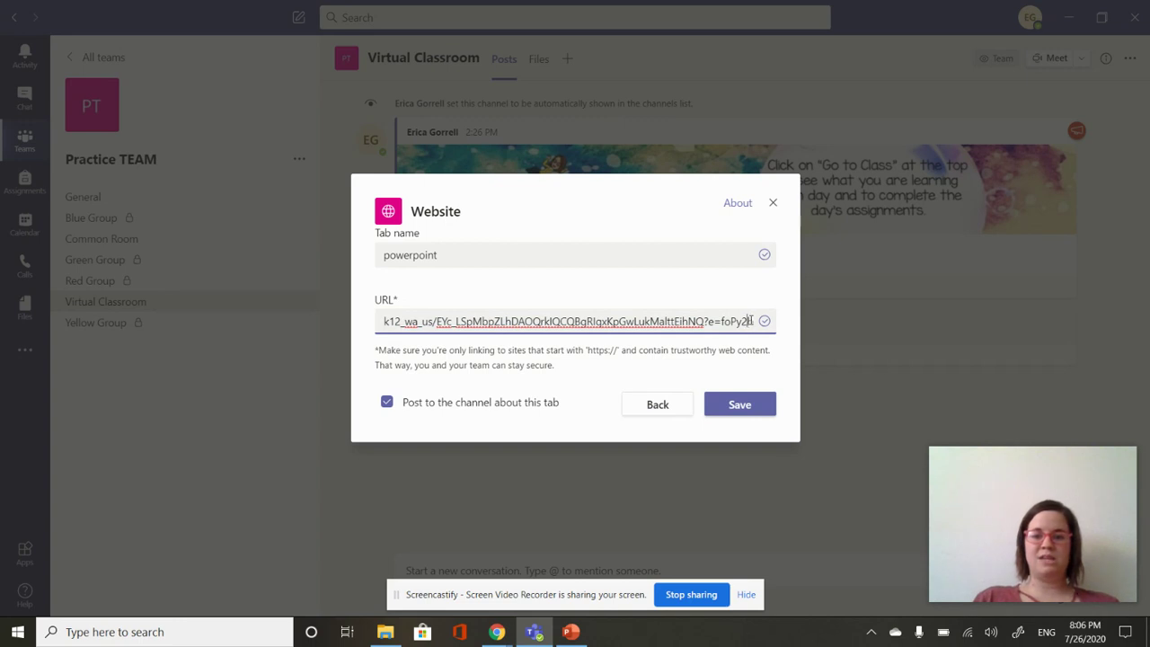
pyautogui.write('&amp')
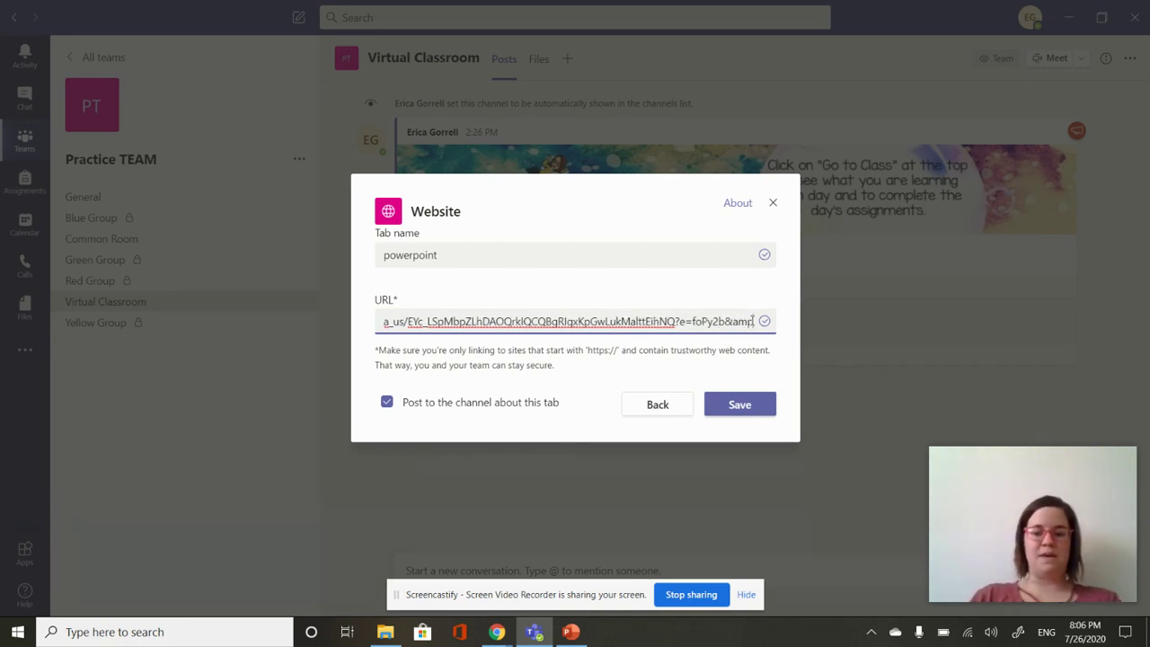
pyautogui.write('=&act')
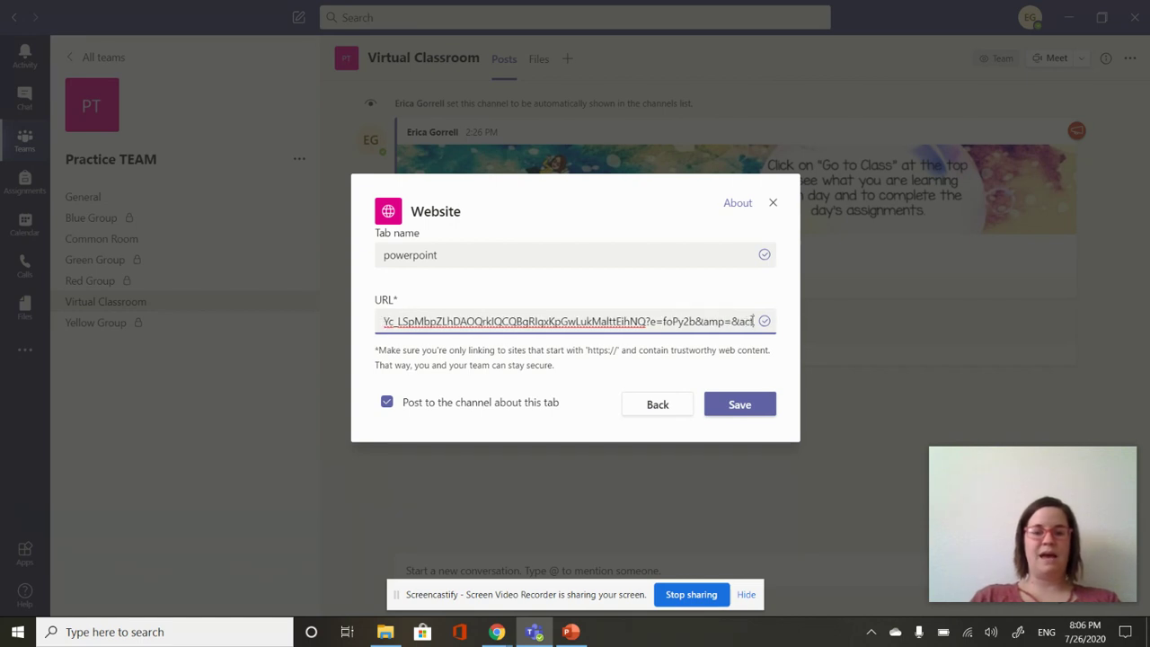
pyautogui.write('ion=embedview')
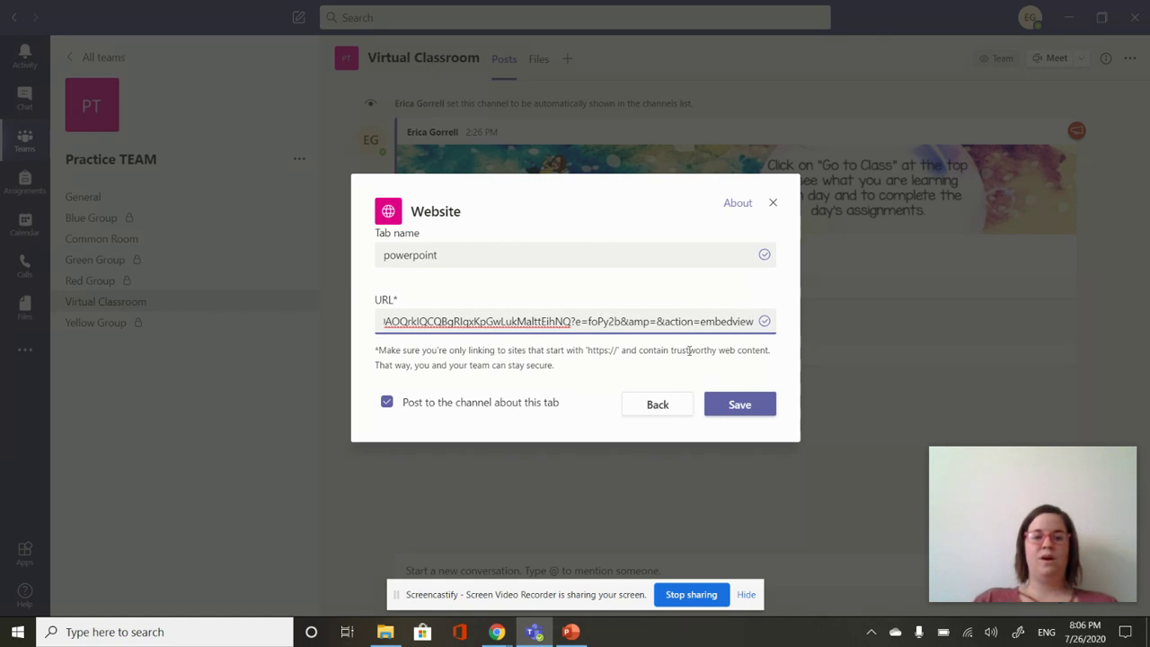
pyautogui.click(457, 404)
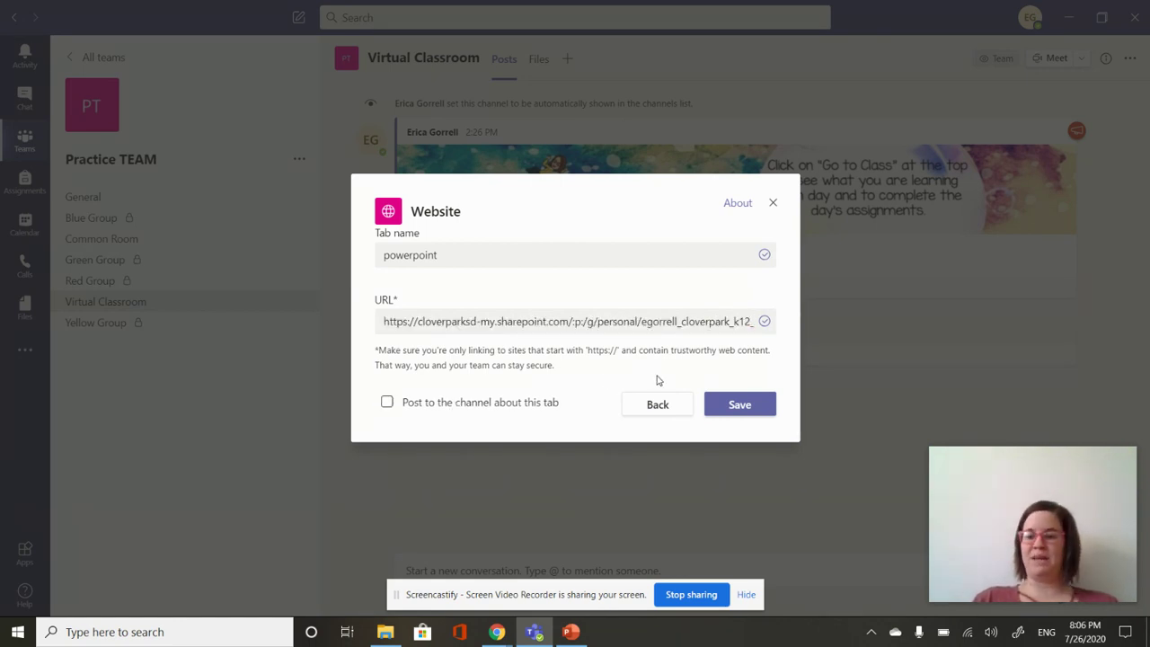
pyautogui.click(753, 405)
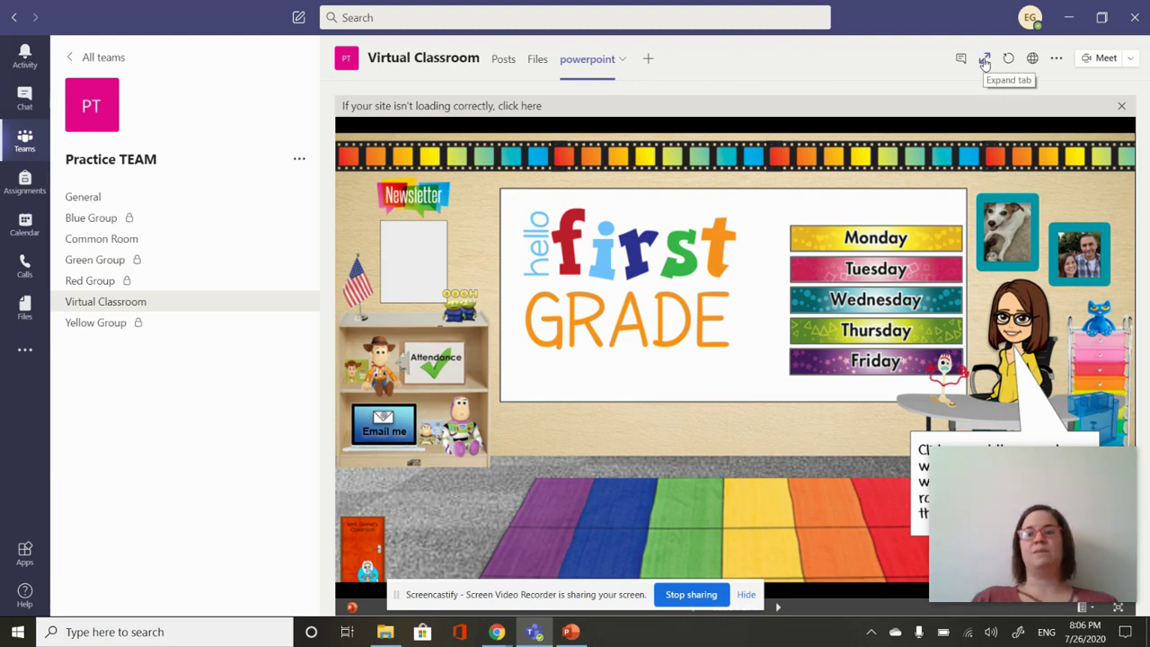
# View the powerpoint tab expanded, restore its normal size, and return to the Virtual Classroom channel's posts.
pyautogui.click(985, 59)
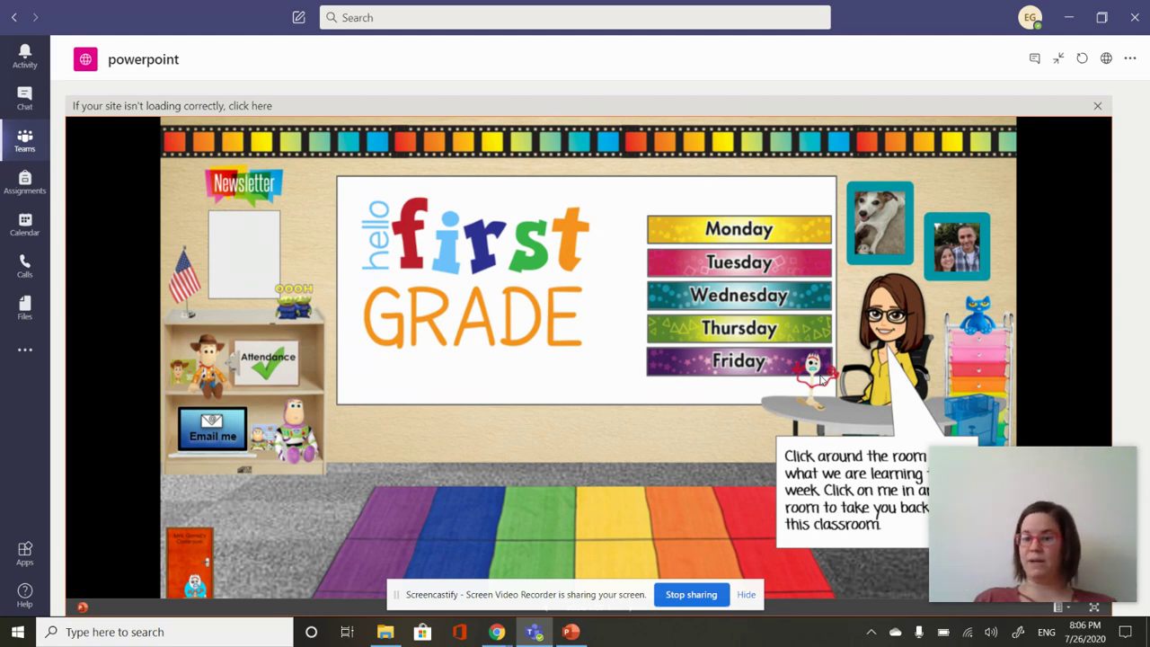
pyautogui.click(1059, 59)
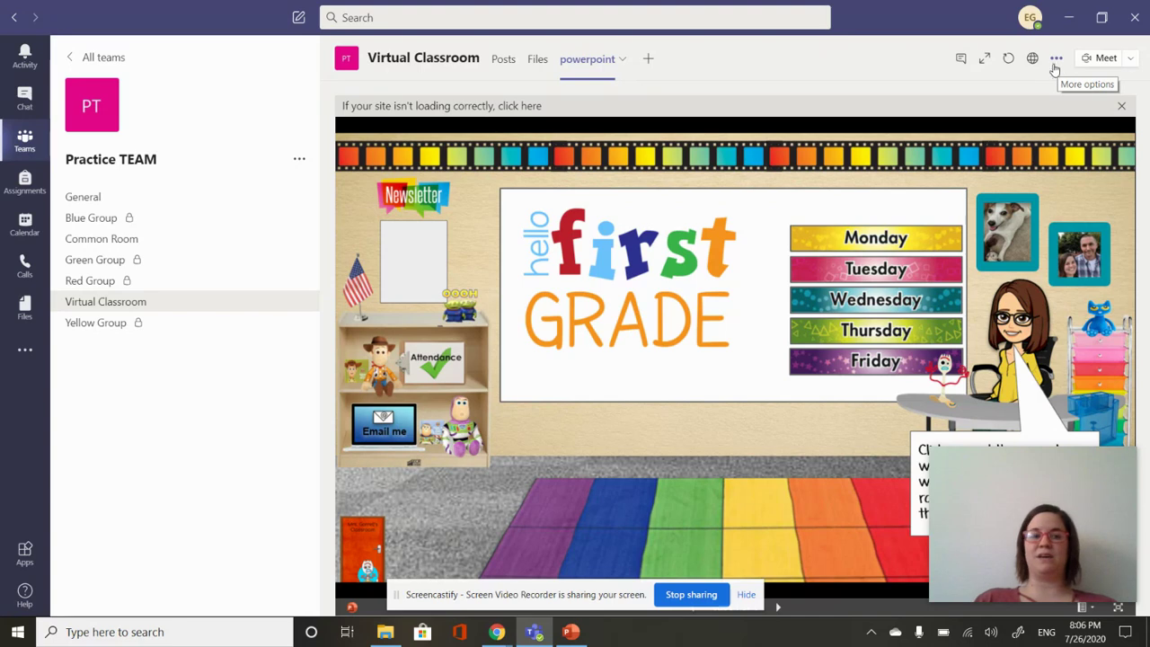
pyautogui.click(144, 307)
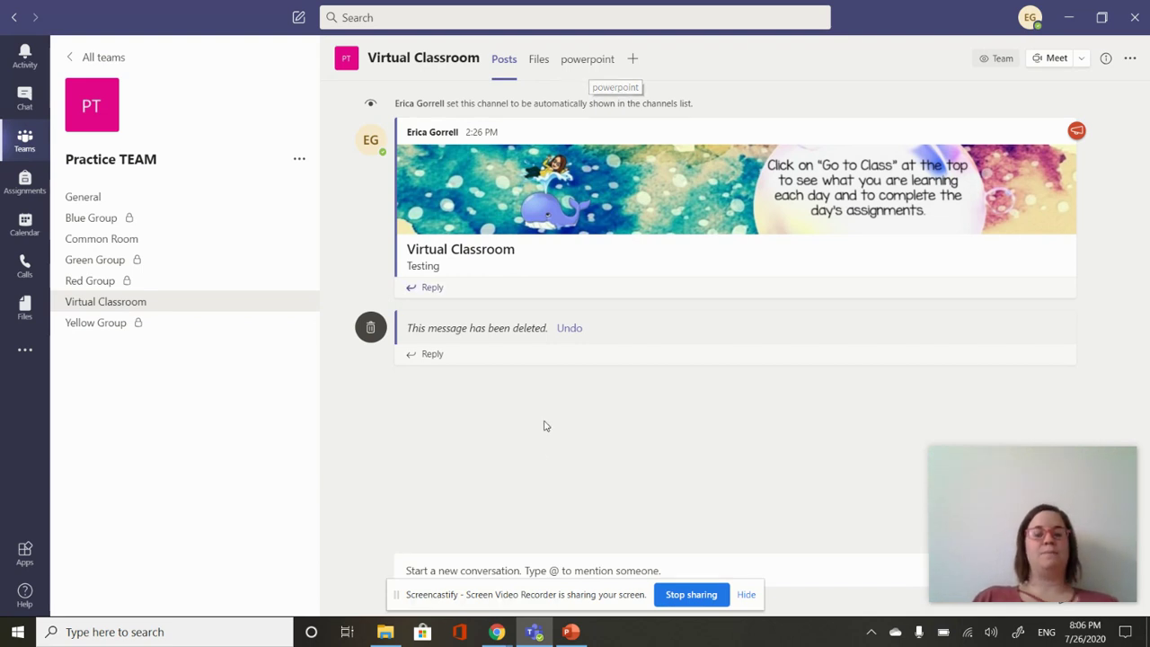
# Switch to the Our Classroom presentation in Google Slides in Chrome and copy its sharing link.
pyautogui.click(504, 634)
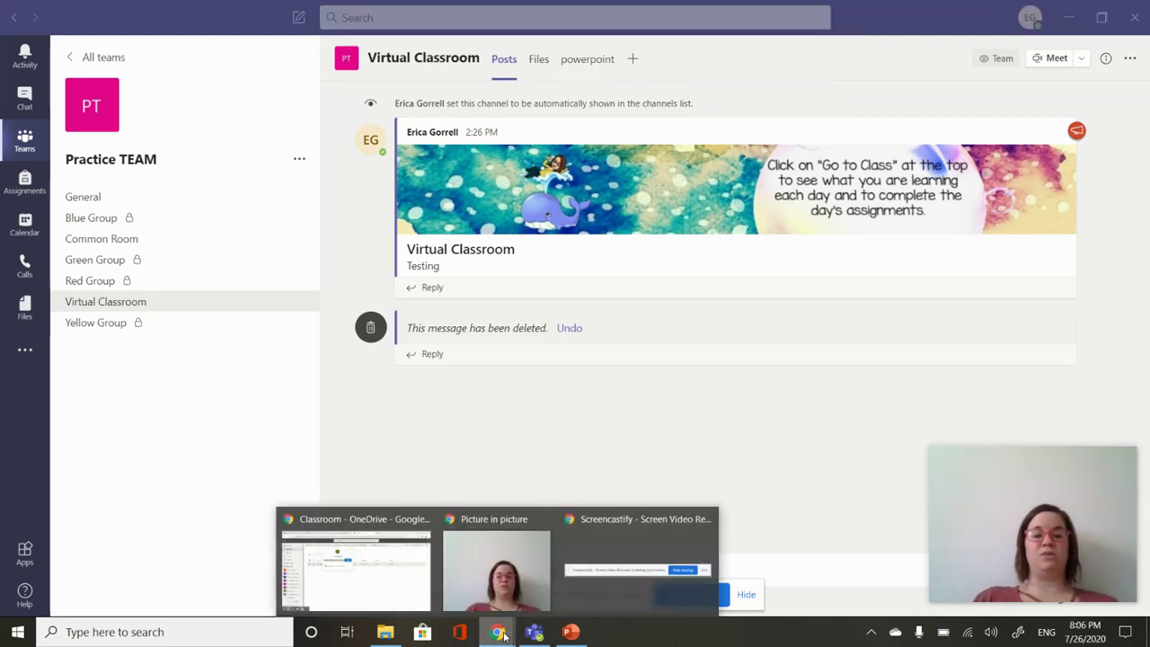
pyautogui.click(404, 562)
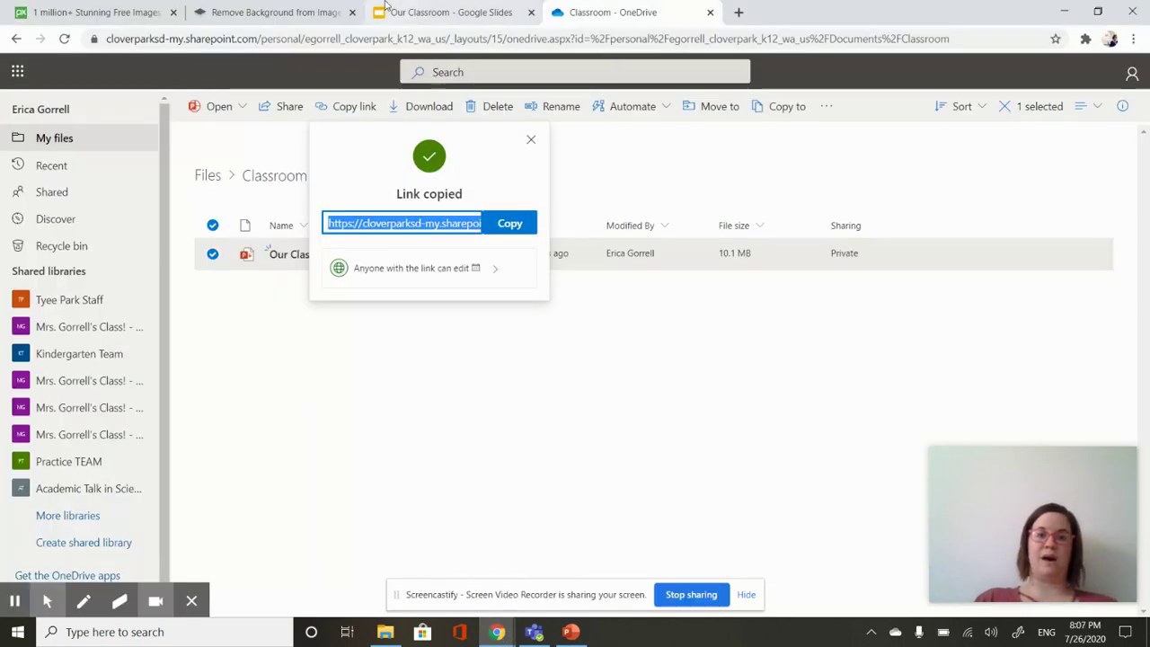
pyautogui.click(412, 11)
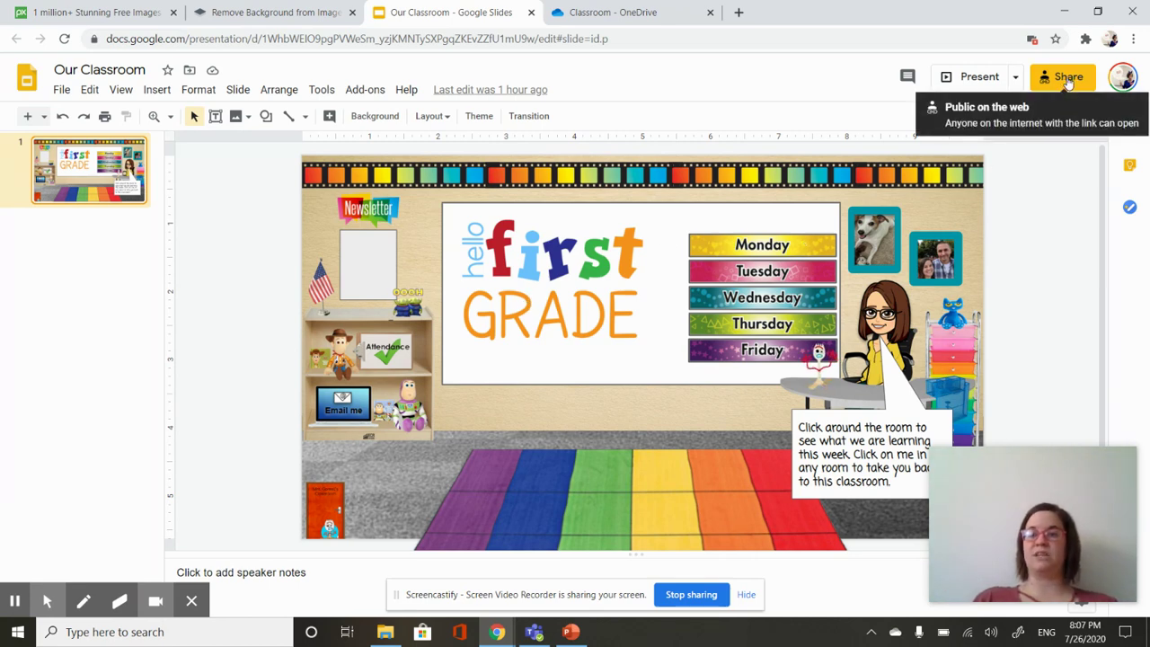
pyautogui.click(1068, 79)
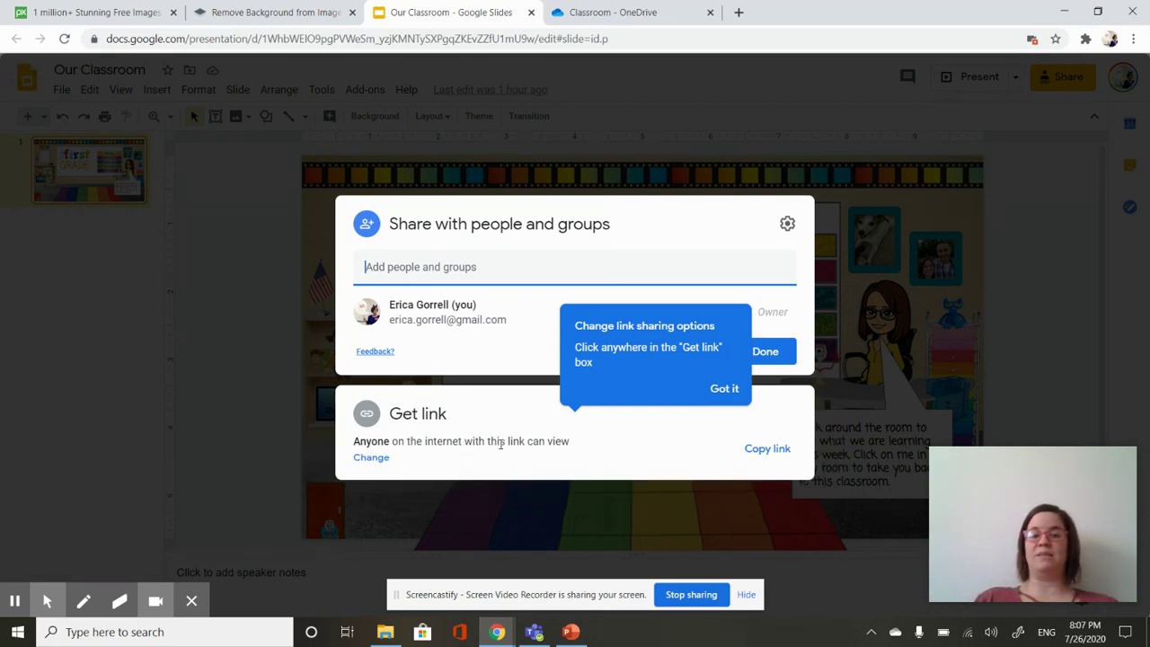
pyautogui.click(760, 452)
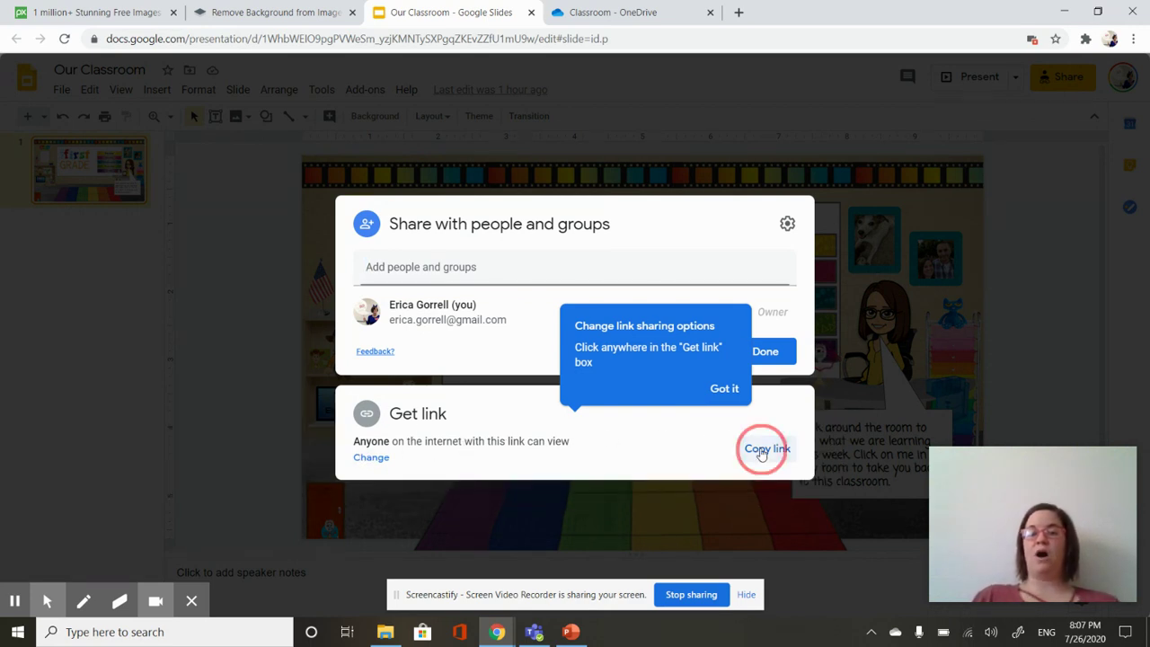
# Switch to Teams and start a Website tab in the Virtual Classroom channel, naming it googleslide and using the copied Google Slides link as its URL.
pyautogui.click(534, 632)
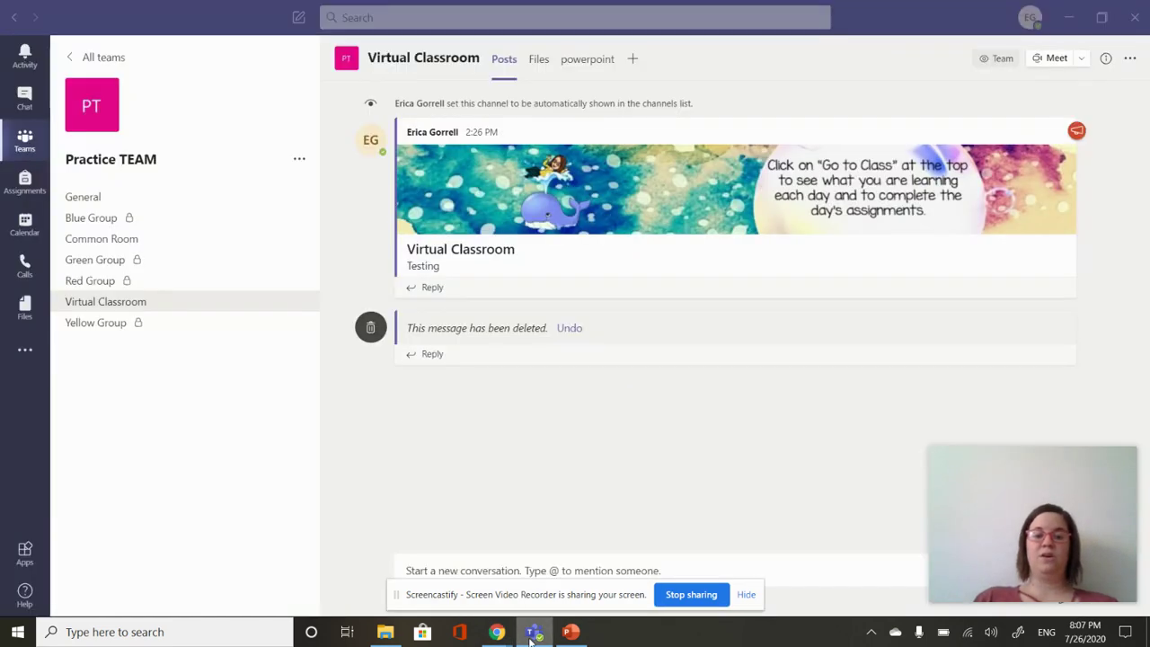
pyautogui.click(638, 60)
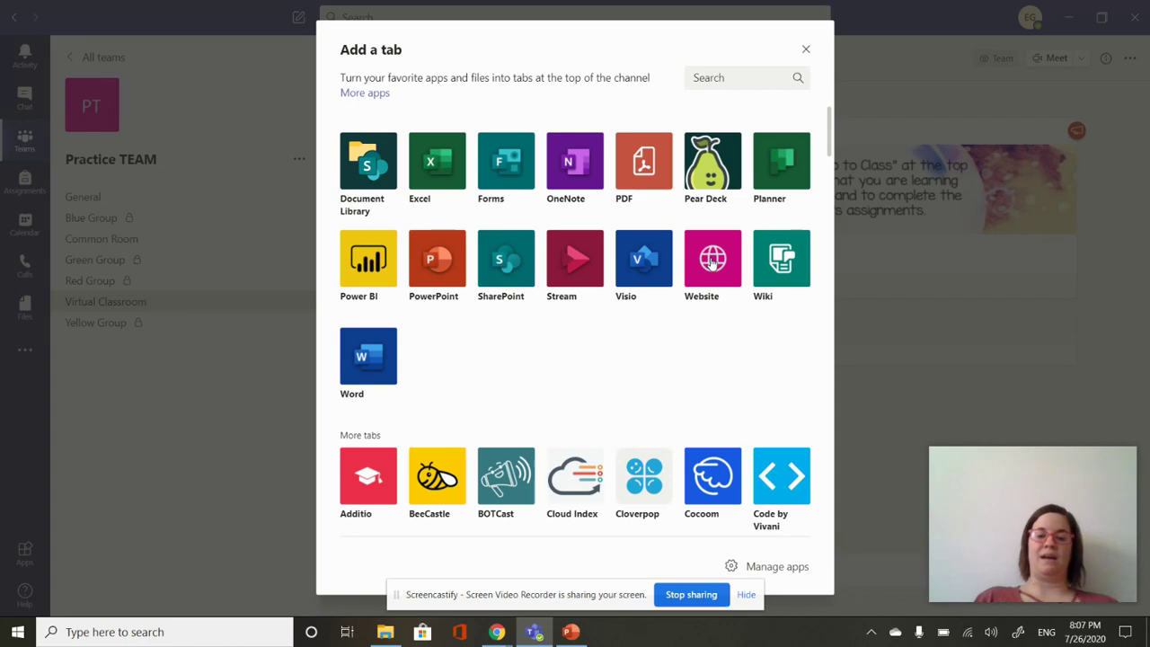
pyautogui.click(711, 258)
pyautogui.write('googleslid')
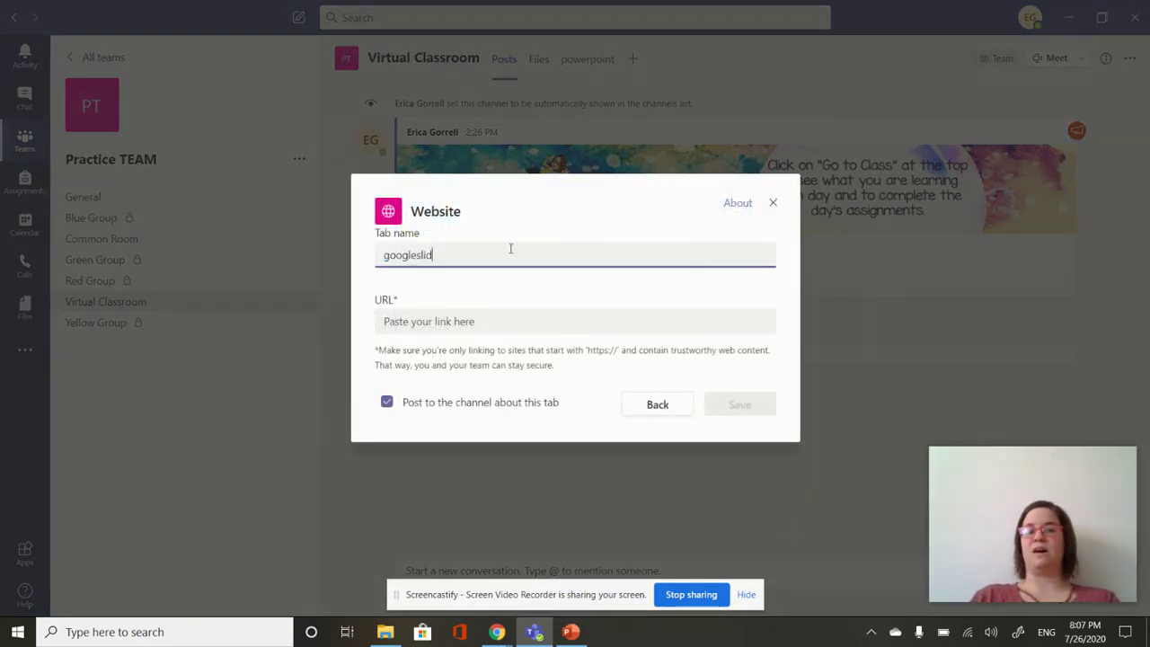
pyautogui.write('e')
pyautogui.click(485, 333)
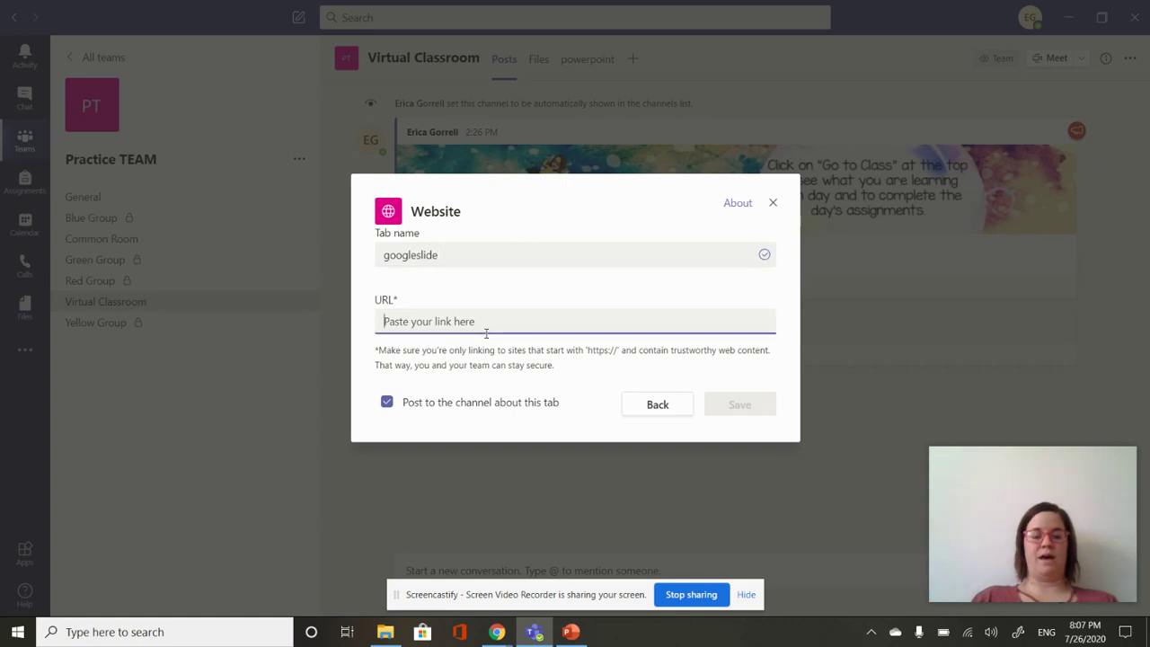
pyautogui.hotkey('ctrl', 'v')
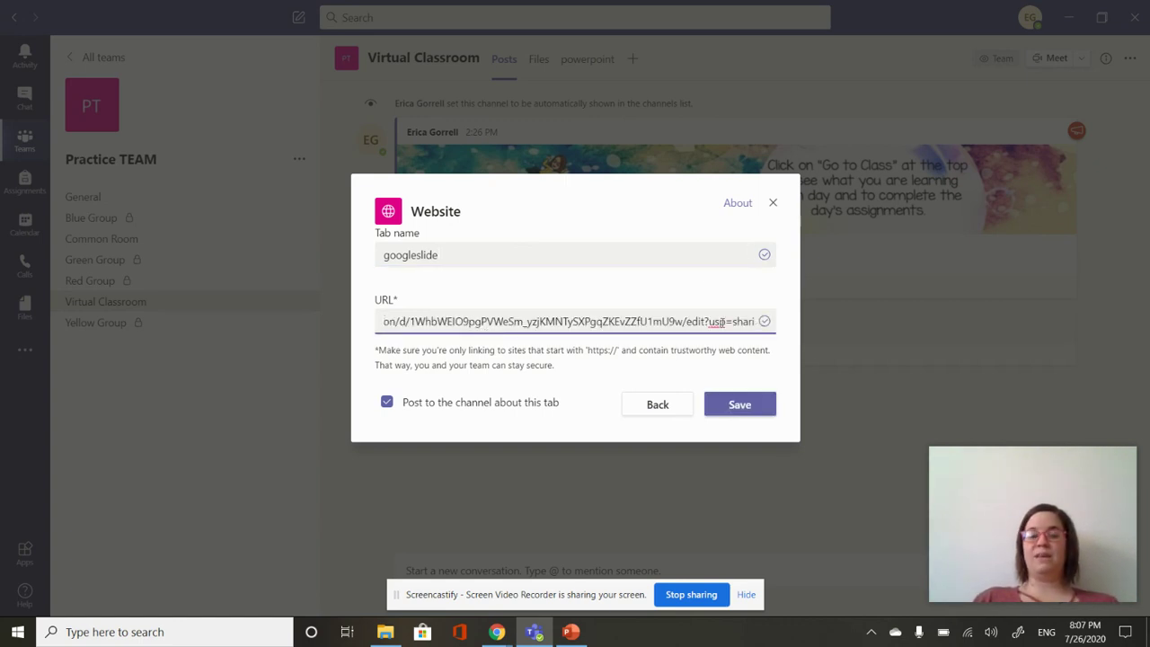
# Replace the edit?usp=sharing ending of the googleslide tab's URL with preview?rm=minimize.
pyautogui.moveTo(706, 321); pyautogui.dragTo(751, 324)
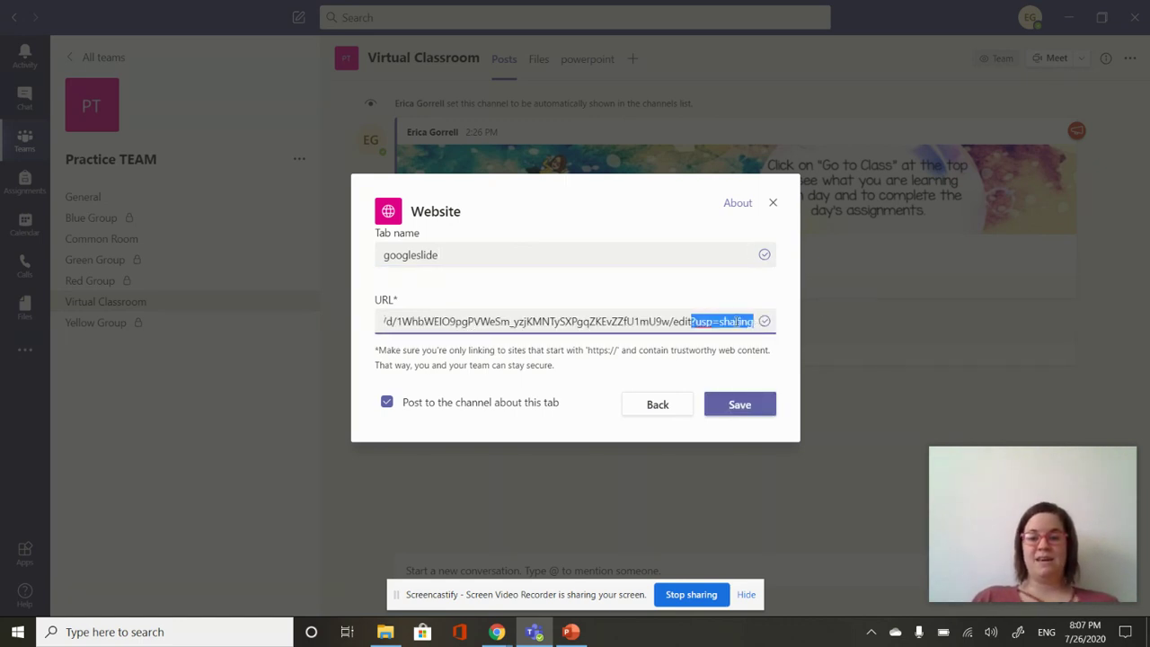
pyautogui.click(751, 325)
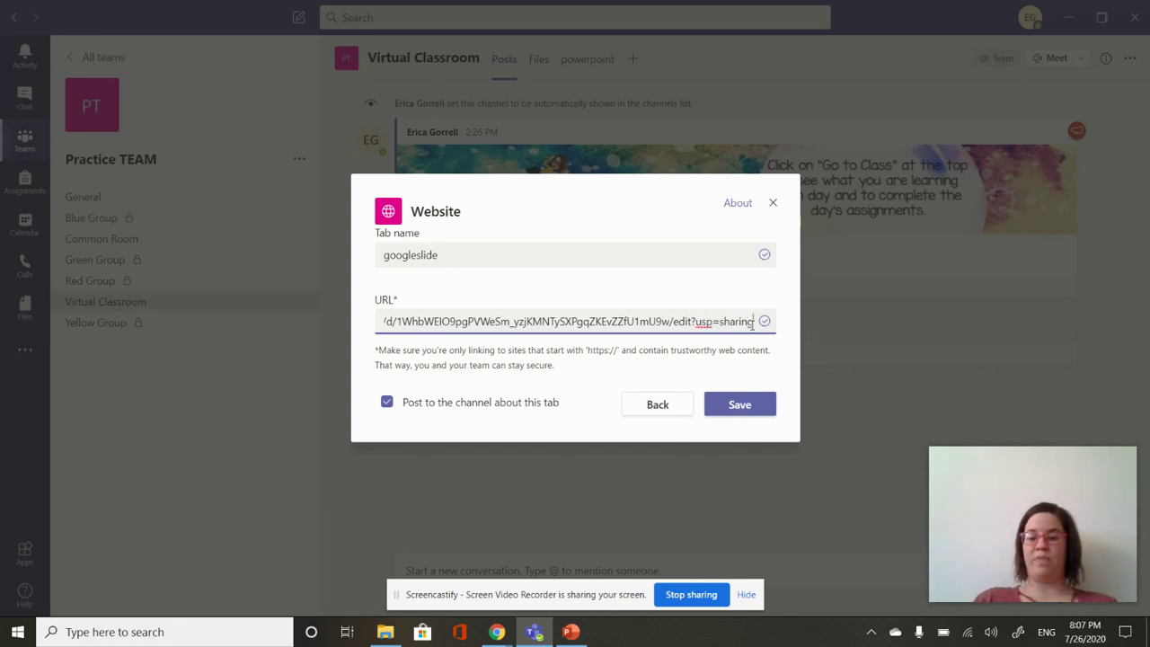
pyautogui.press('BackSpace')
pyautogui.press('BackSpace')
pyautogui.press('BackSpace')
pyautogui.press('BackSpace')
pyautogui.press('BackSpace')
pyautogui.press('BackSpace')
pyautogui.press('BackSpace')
pyautogui.press('BackSpace')
pyautogui.press('BackSpace')
pyautogui.press('BackSpace')
pyautogui.press('BackSpace')
pyautogui.press('BackSpace')
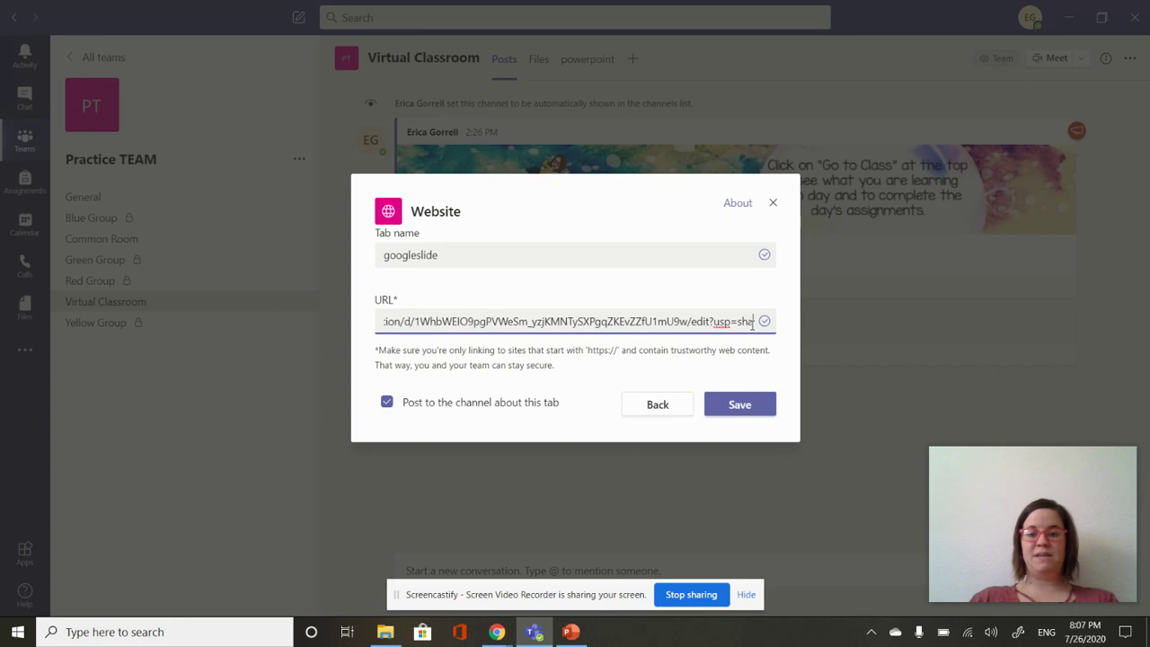
pyautogui.press('BackSpace')
pyautogui.press('BackSpace')
pyautogui.press('BackSpace')
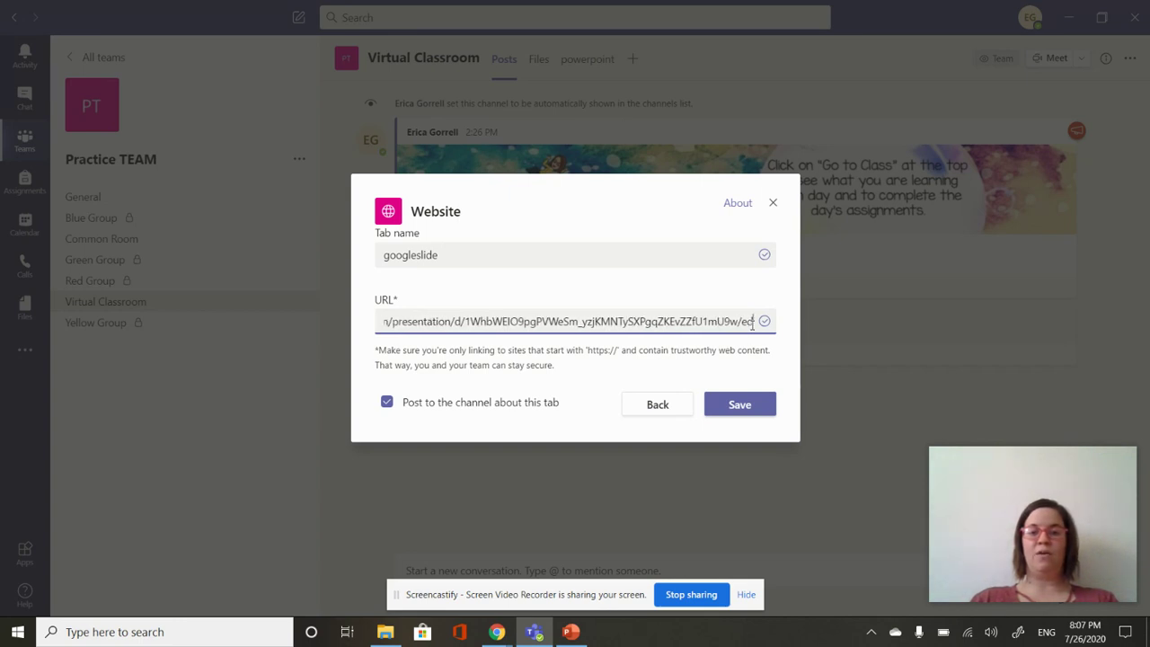
pyautogui.press('BackSpace')
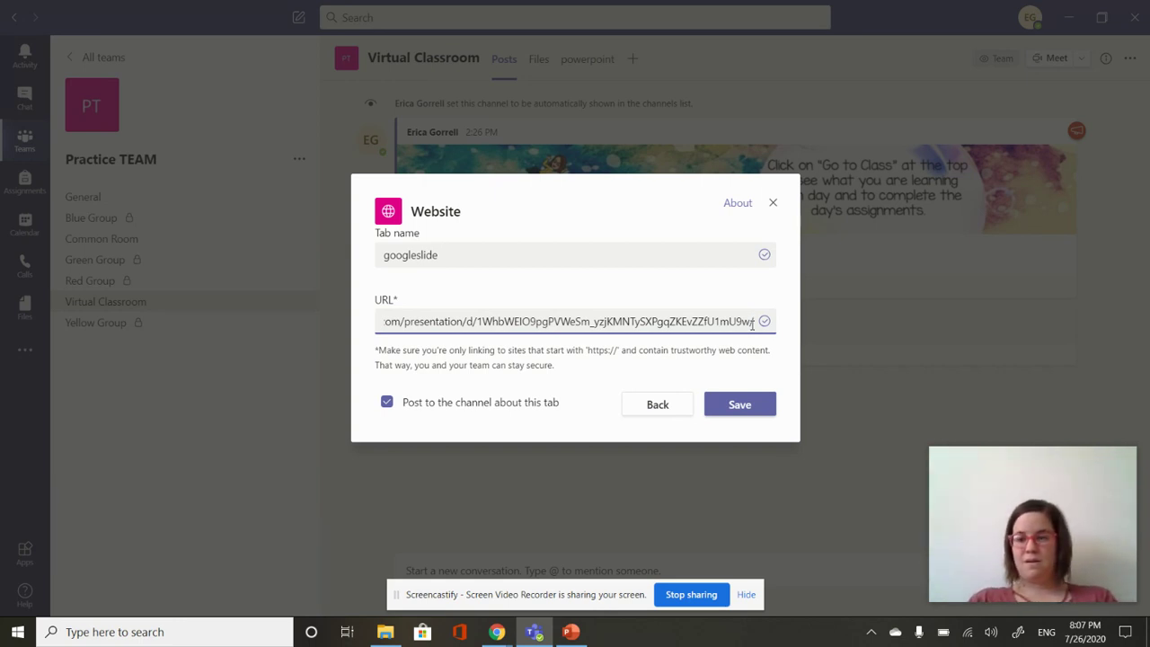
pyautogui.write('previe')
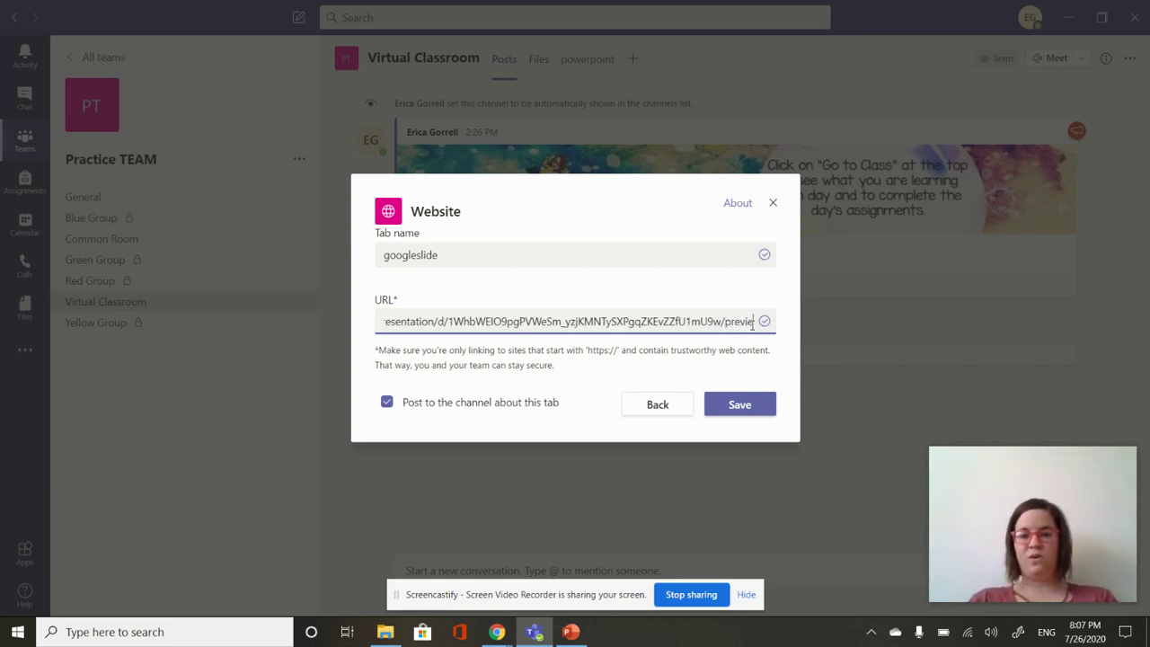
pyautogui.write('w?rm')
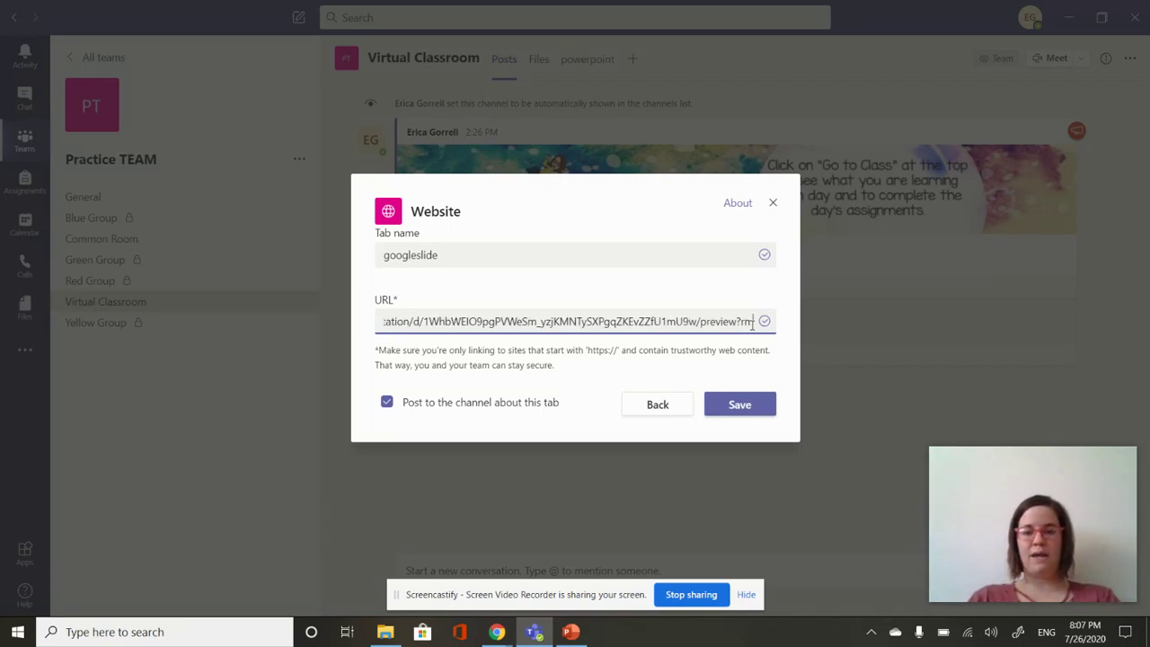
pyautogui.write('=m')
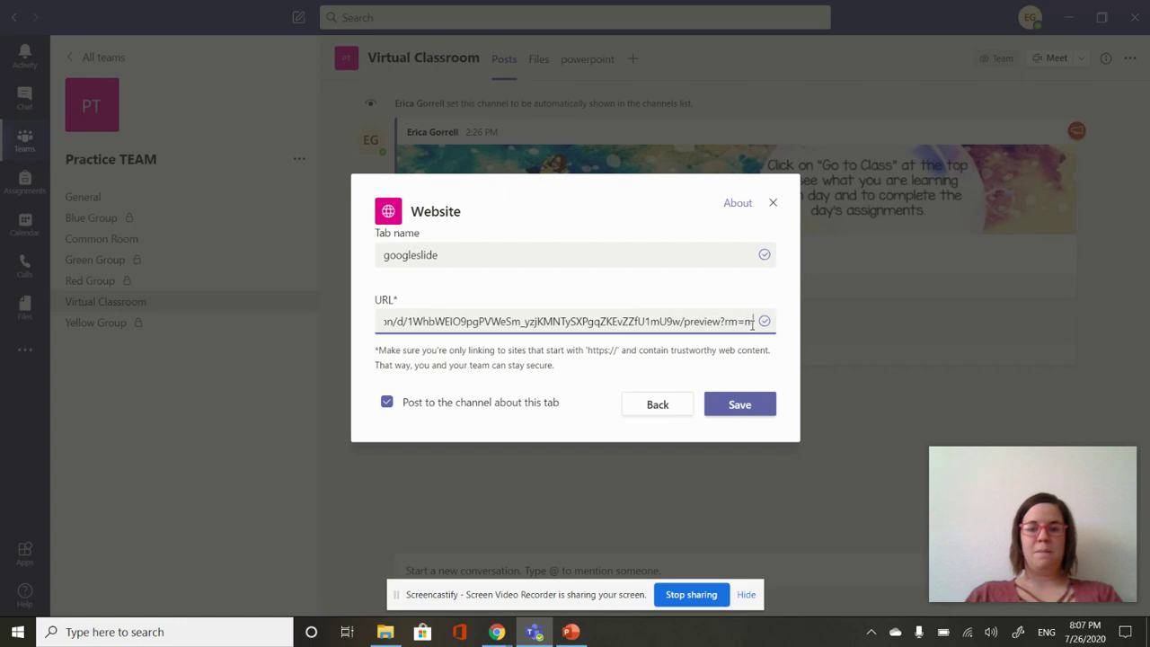
pyautogui.write('inimize')
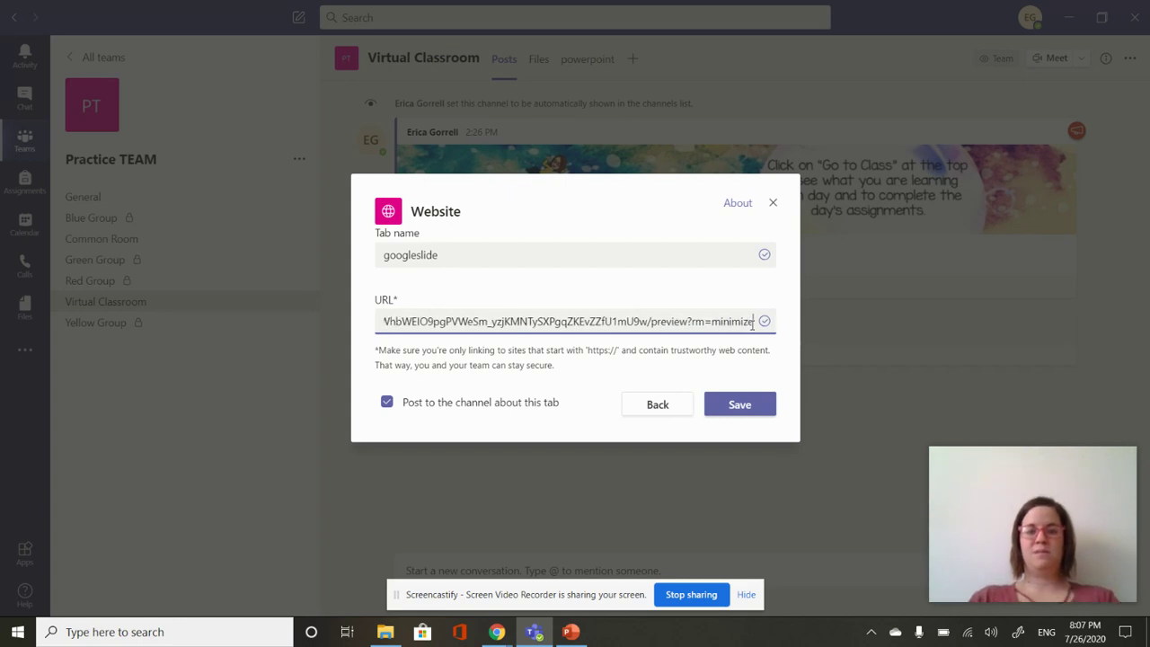
# Save the googleslide tab without posting about it to the channel, and expand the tab's view.
pyautogui.click(455, 404)
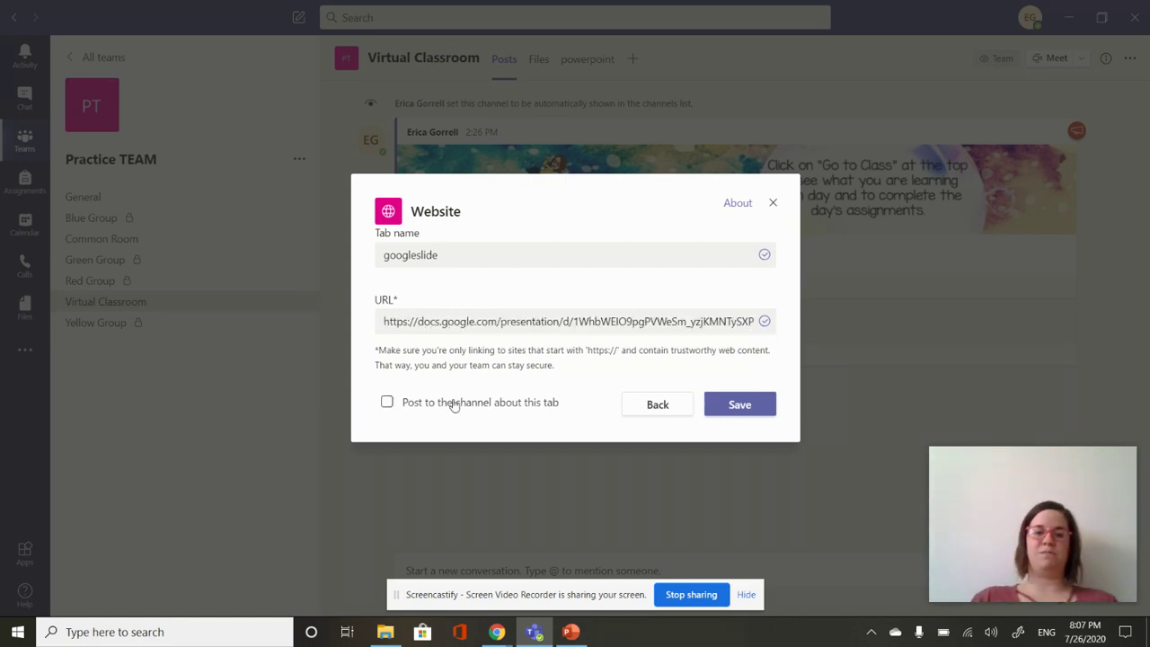
pyautogui.click(739, 406)
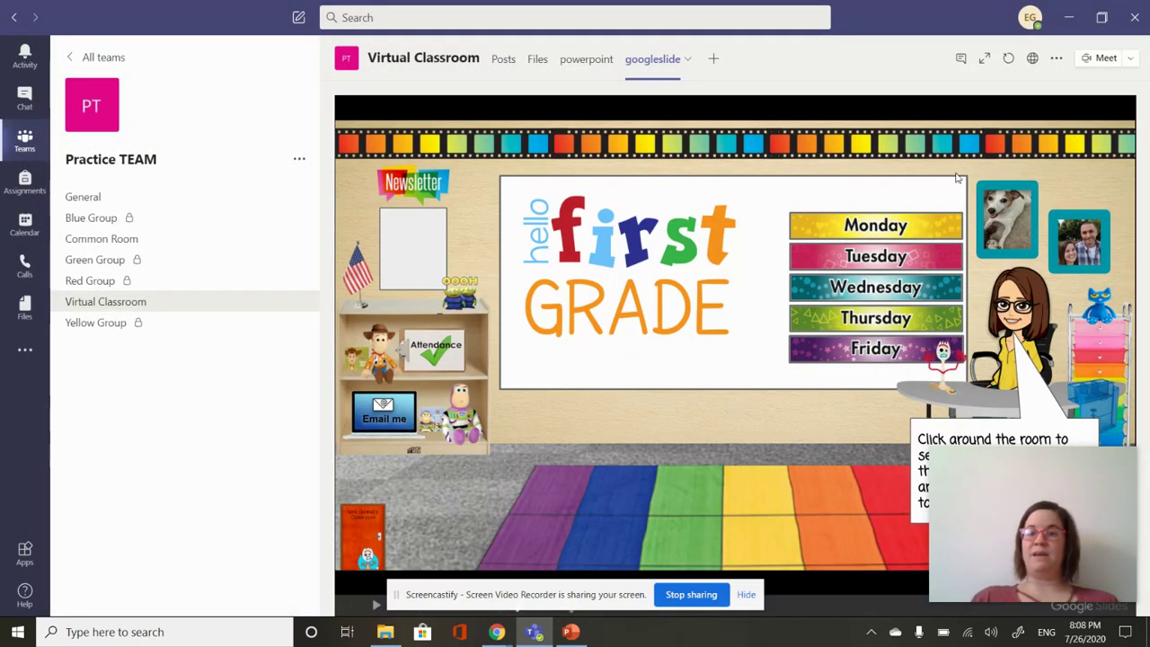
pyautogui.click(984, 59)
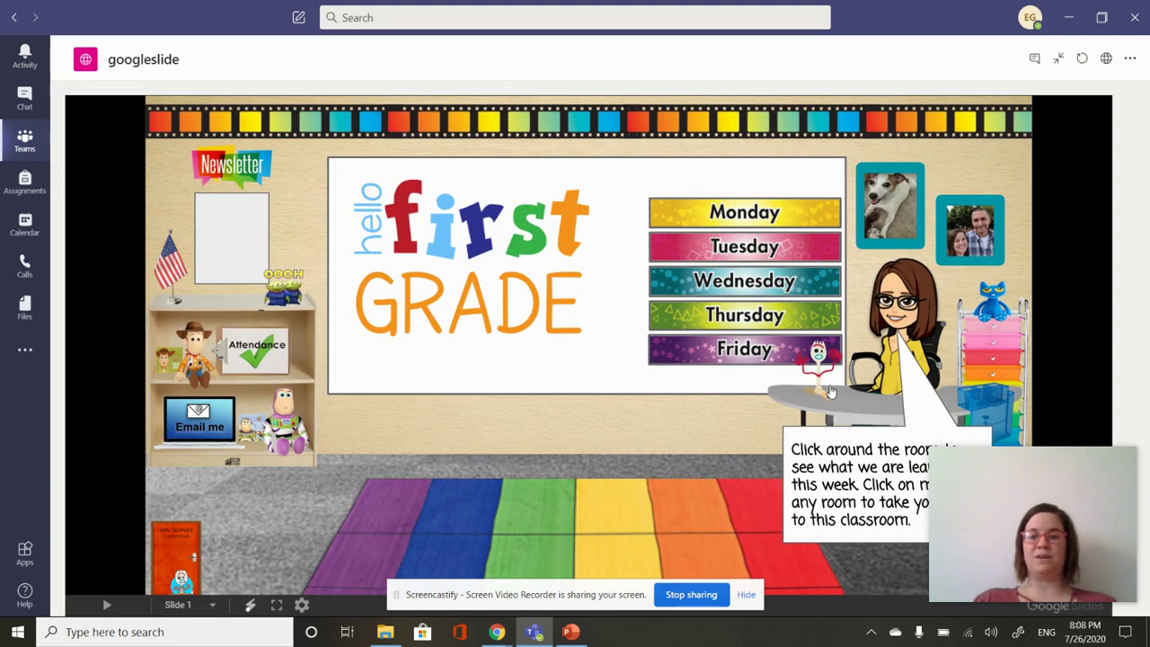